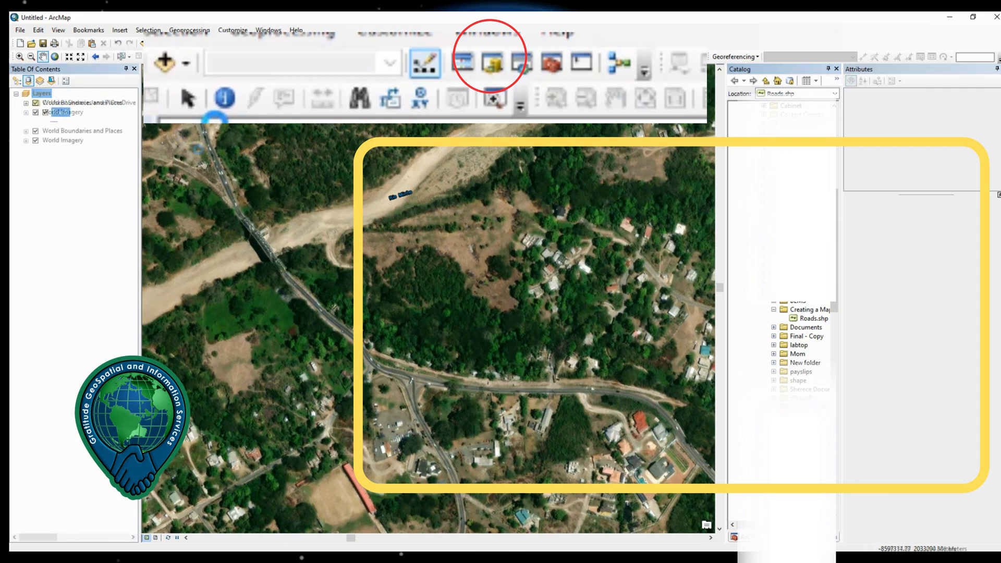
# Step: Start a new shapefile in the Creating a Map folder, named Rivers, with the Polyline feature type
pyautogui.rightClick(823, 311)
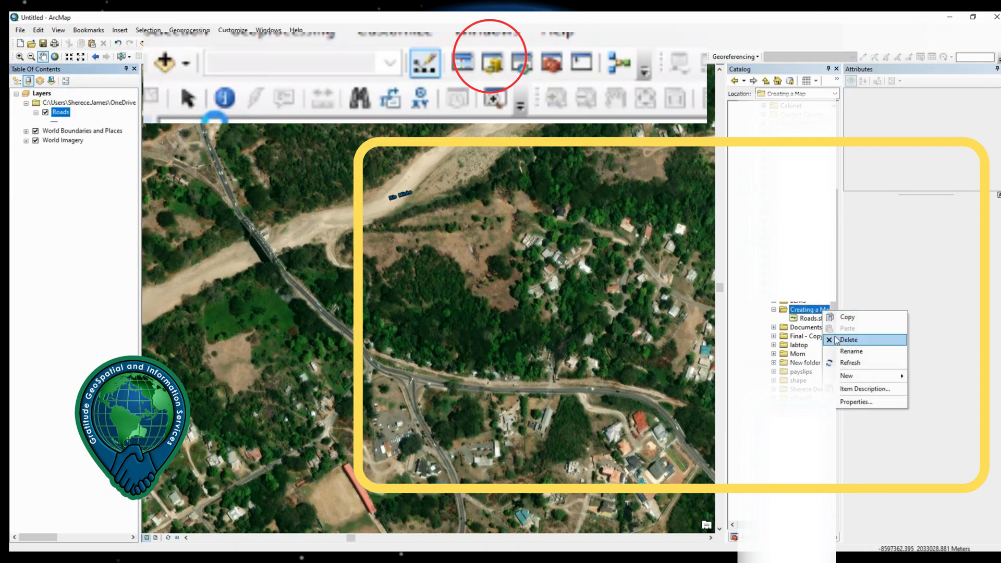
pyautogui.moveTo(844, 380)
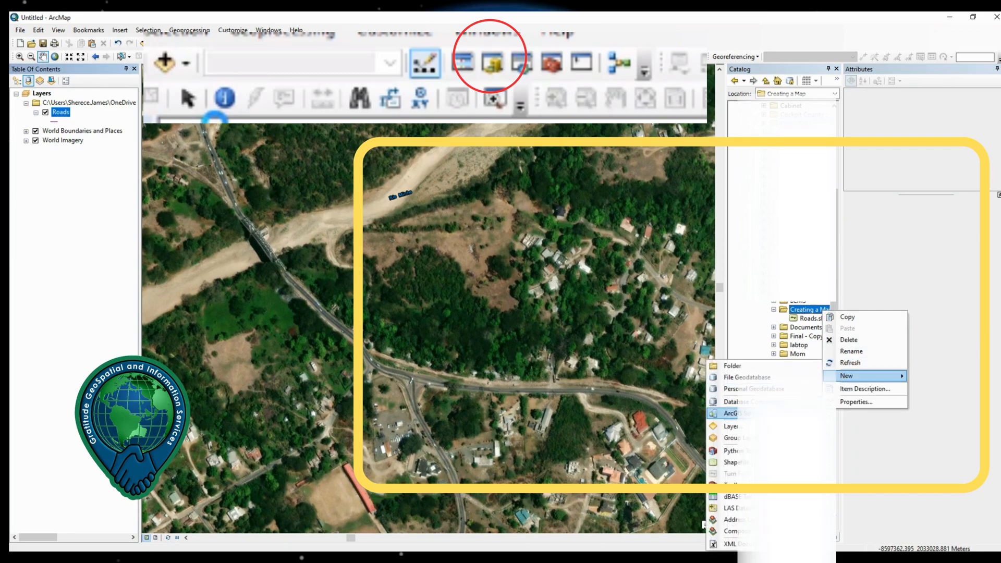
pyautogui.click(731, 462)
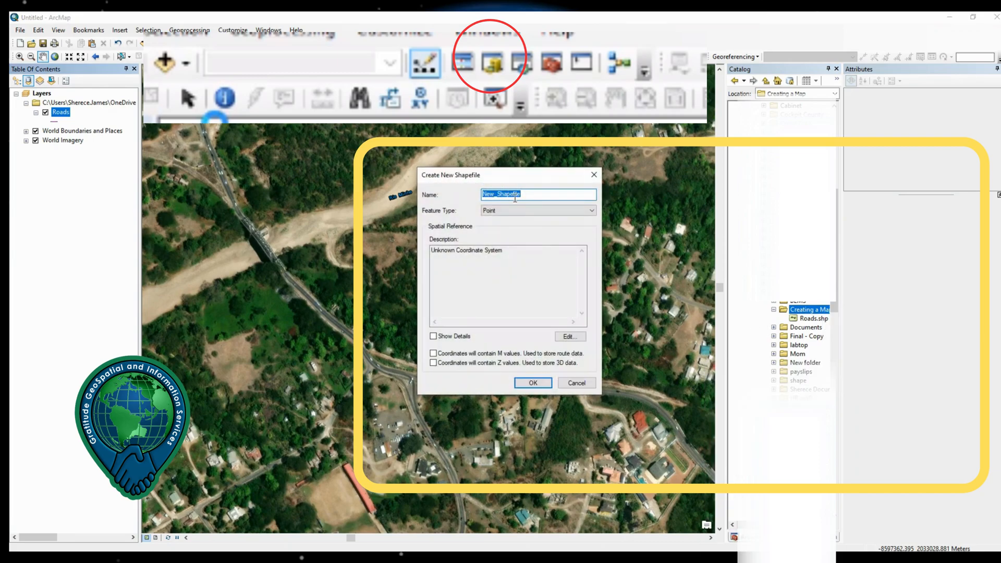
pyautogui.write('Rivers')
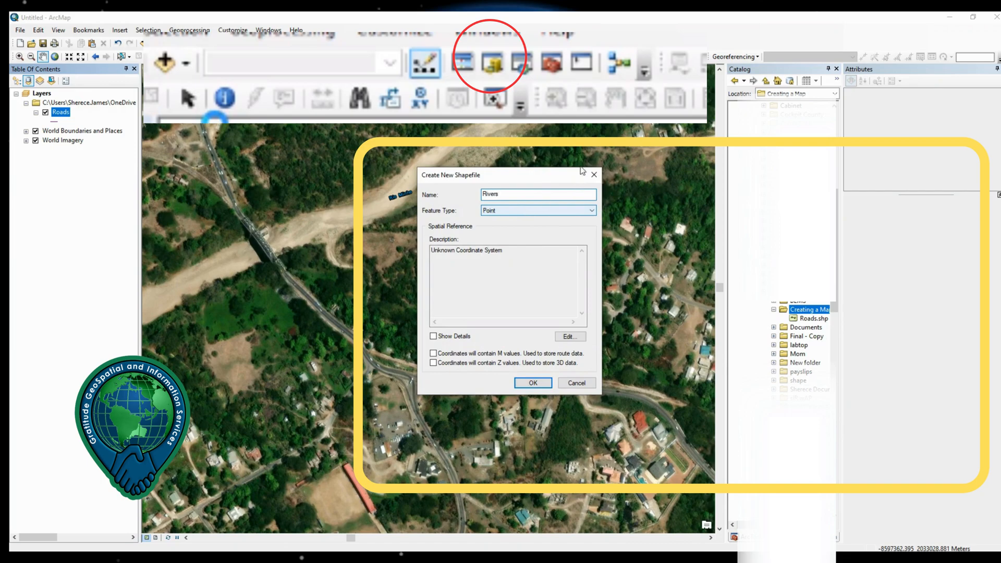
pyautogui.click(547, 212)
pyautogui.click(545, 226)
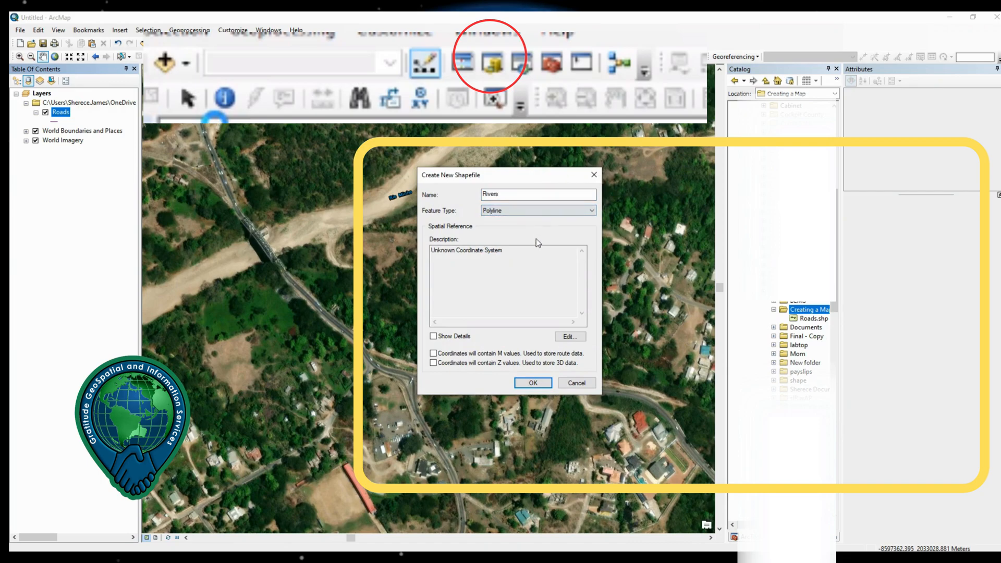
# Step: Assign the World geographic coordinate system WGS 1984 to the Rivers shapefile and create it
pyautogui.click(570, 337)
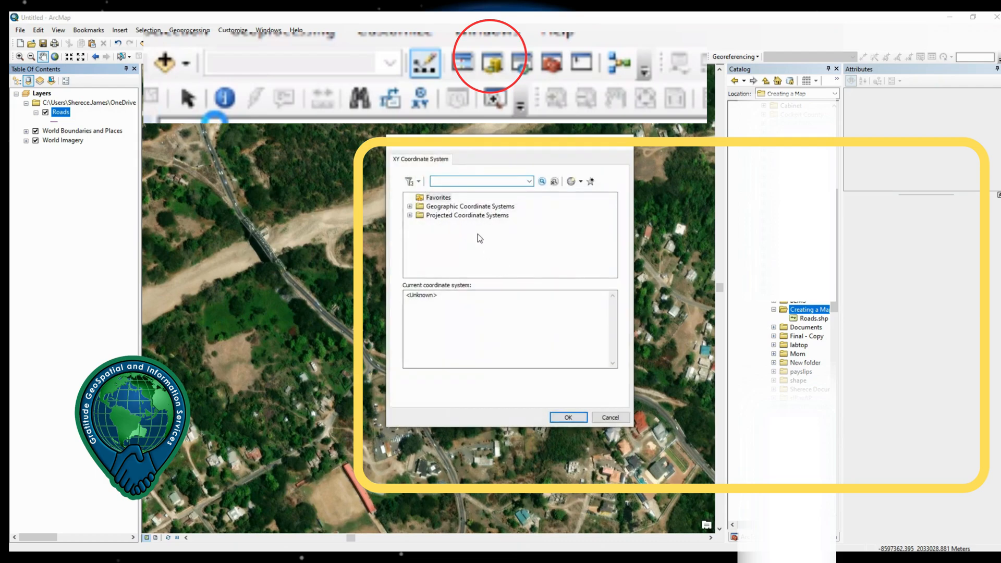
pyautogui.click(411, 207)
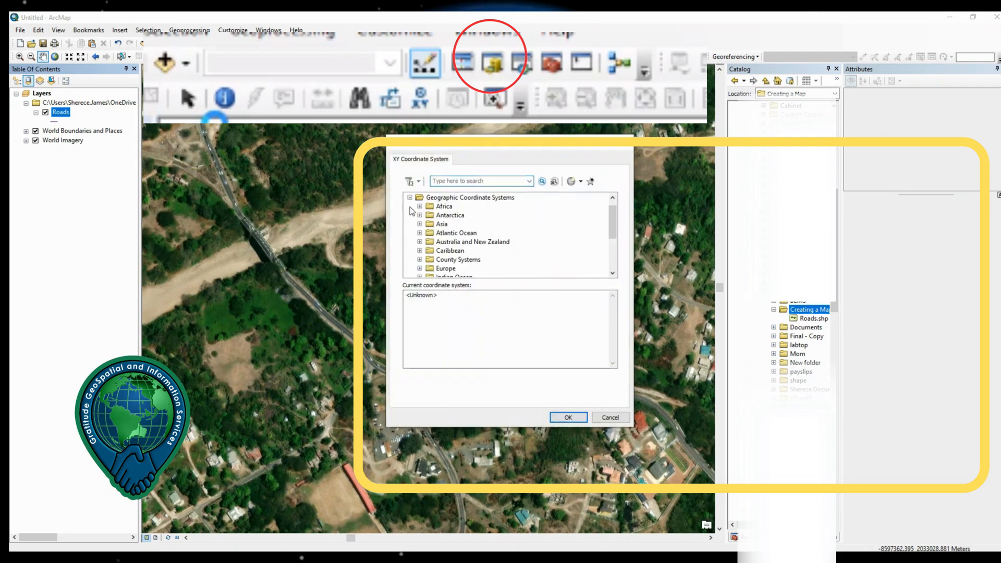
pyautogui.scroll(-3, 423, 235)
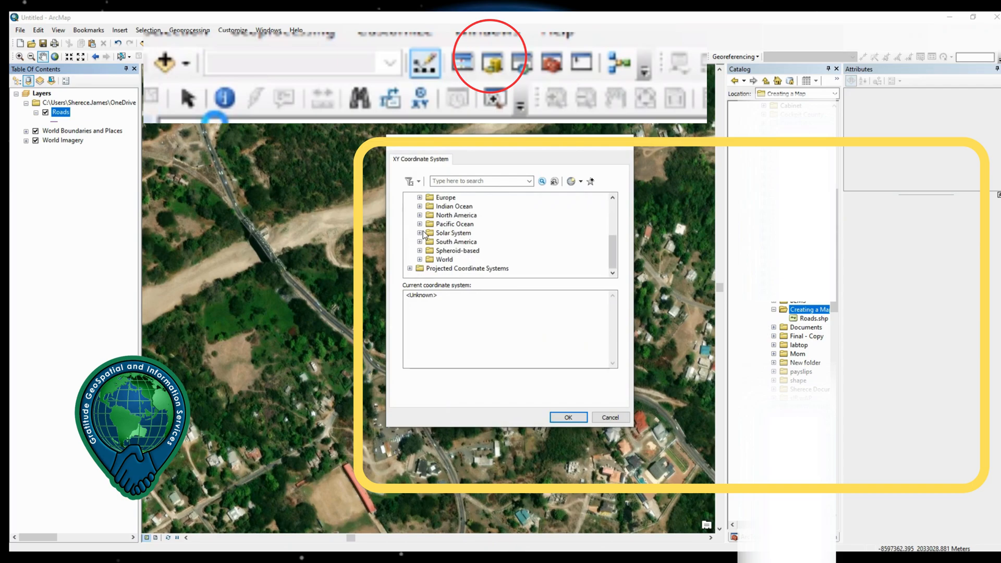
pyautogui.click(420, 259)
pyautogui.scroll(-6, 434, 253)
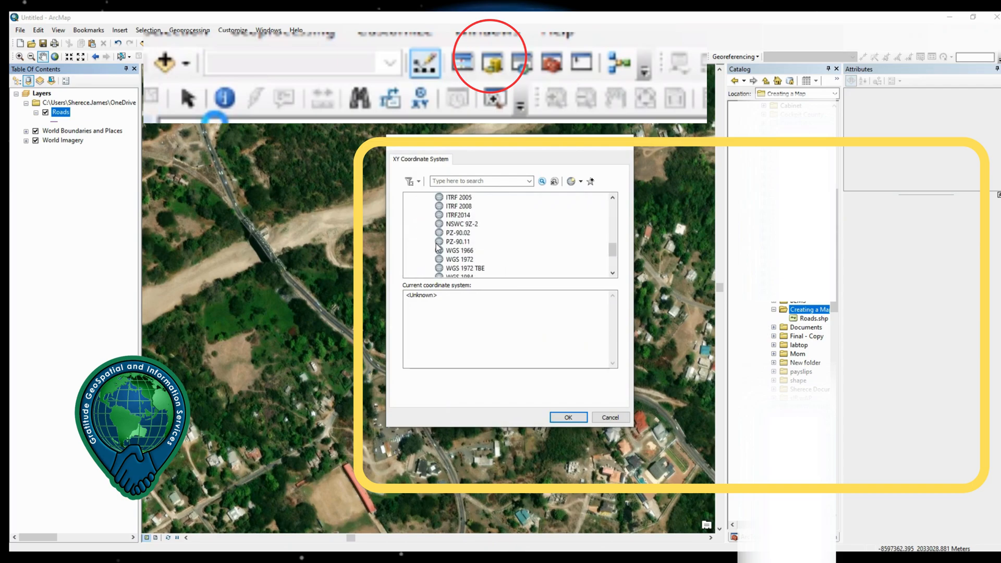
pyautogui.scroll(2, 447, 240)
pyautogui.click(465, 259)
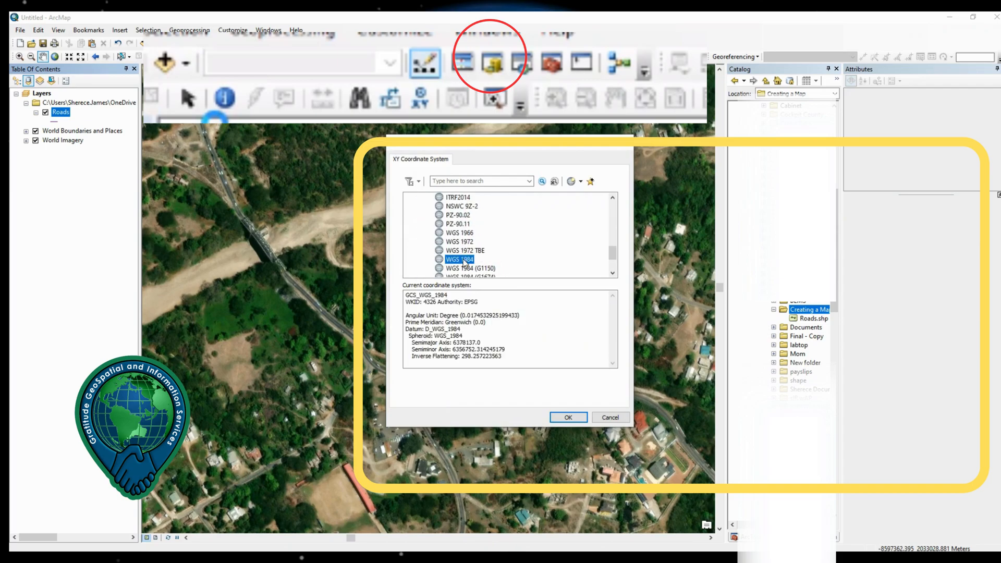
pyautogui.click(568, 418)
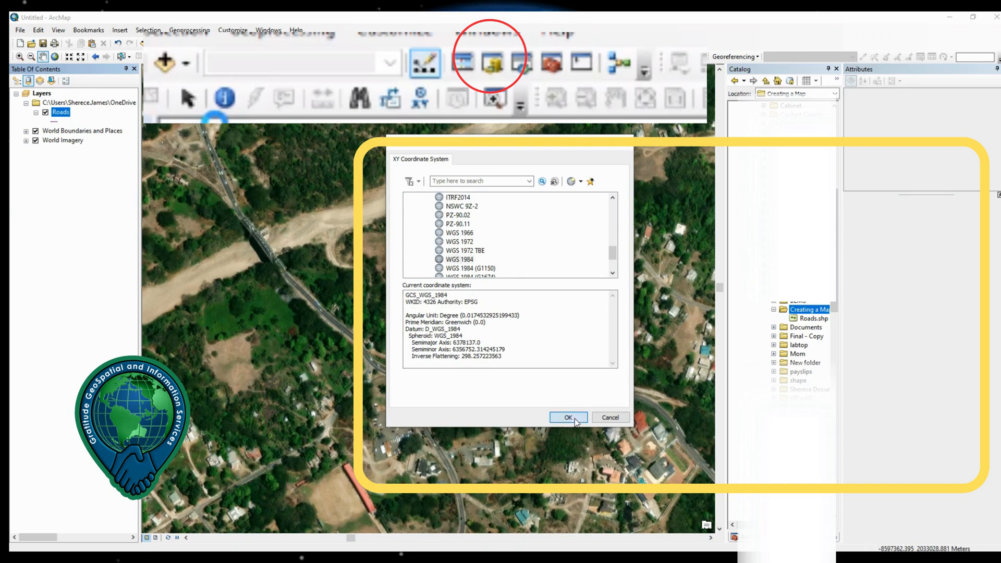
pyautogui.click(533, 384)
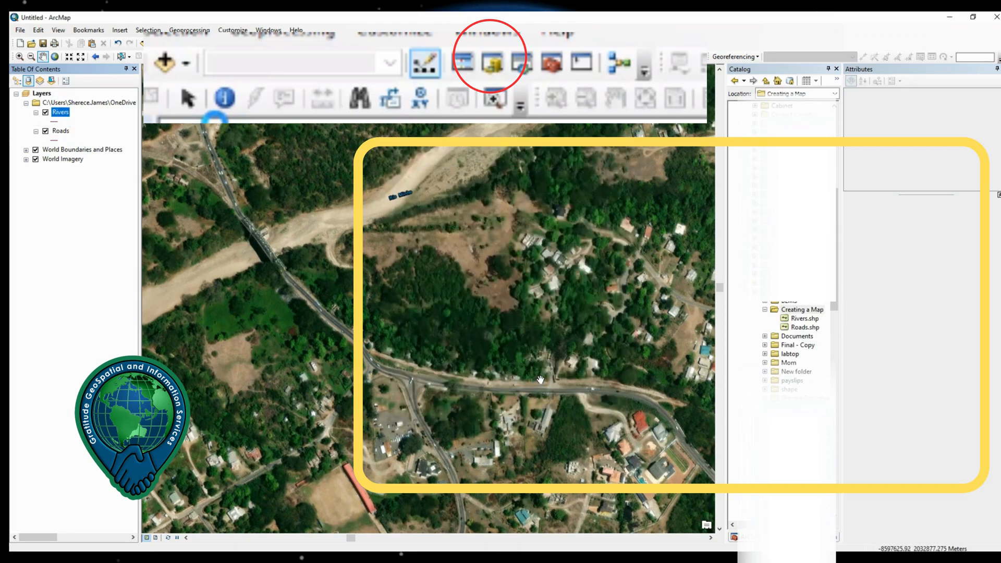
# Step: Start a new shapefile in the Creating a Map folder, named Buildings, with the Polygon feature type
pyautogui.rightClick(790, 312)
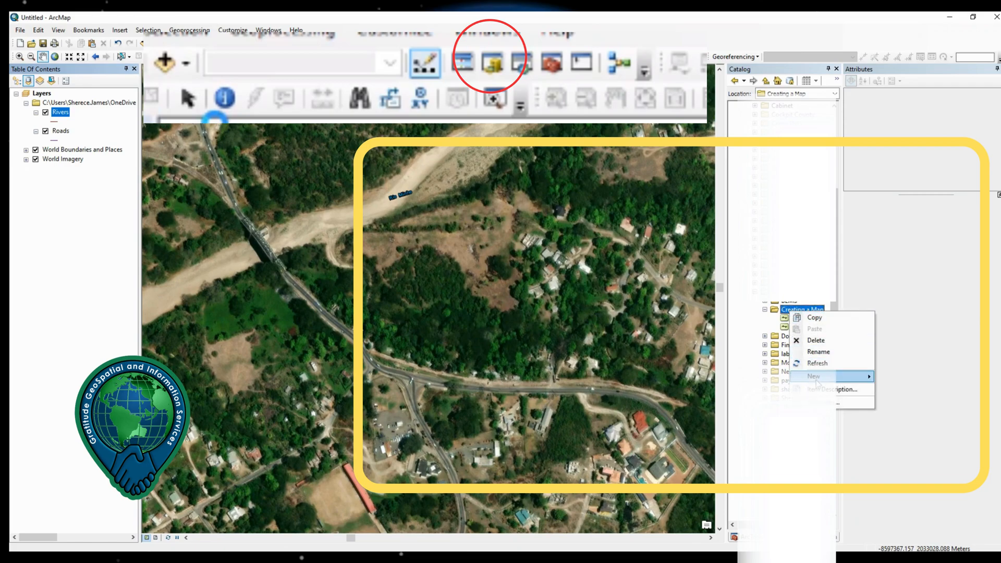
pyautogui.moveTo(860, 376)
pyautogui.click(911, 462)
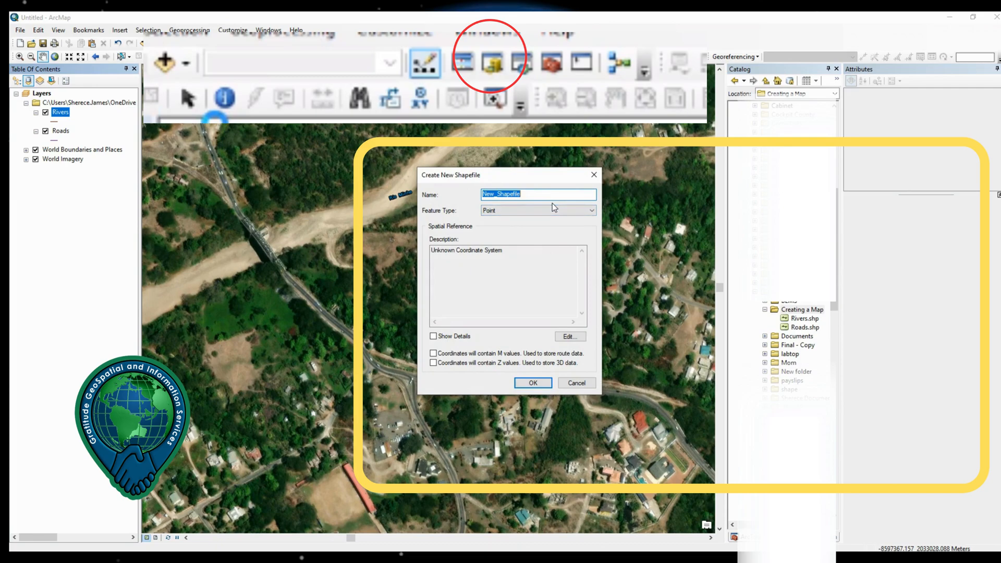
pyautogui.write('Buildings')
pyautogui.click(552, 206)
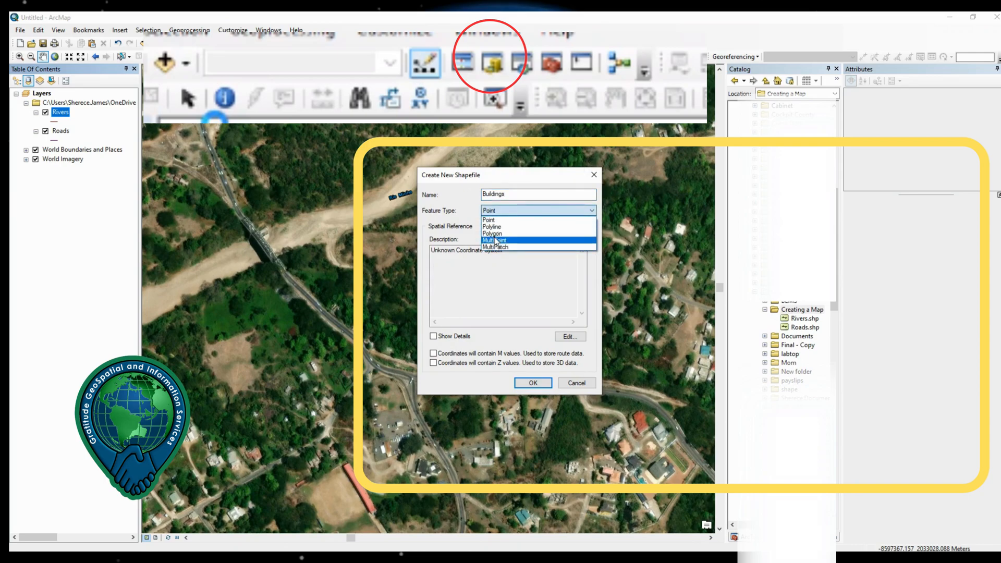
pyautogui.click(493, 234)
# Step: Assign the World geographic coordinate system WGS 1984 to the Buildings shapefile and create it
pyautogui.click(570, 337)
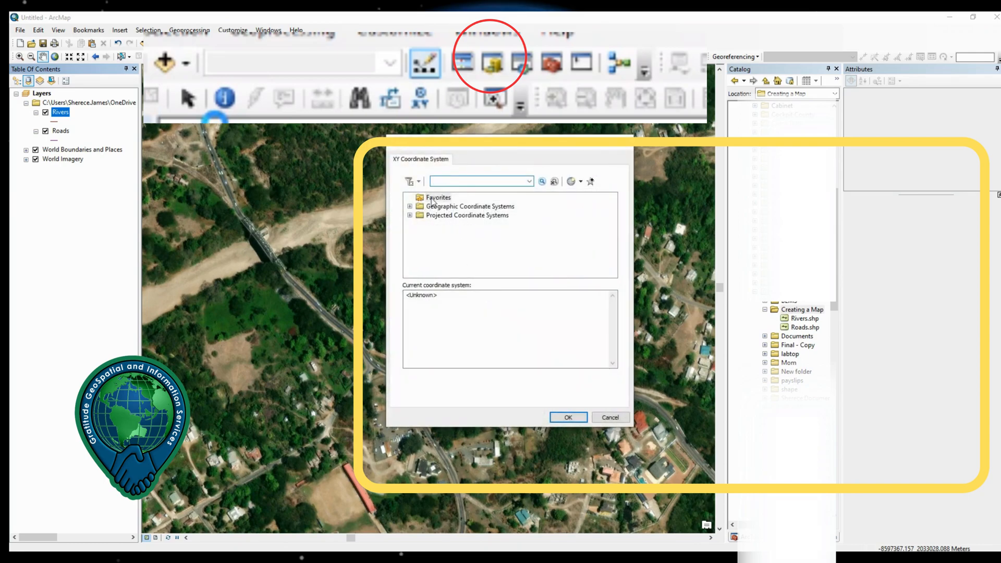
pyautogui.click(410, 206)
pyautogui.scroll(-3, 435, 234)
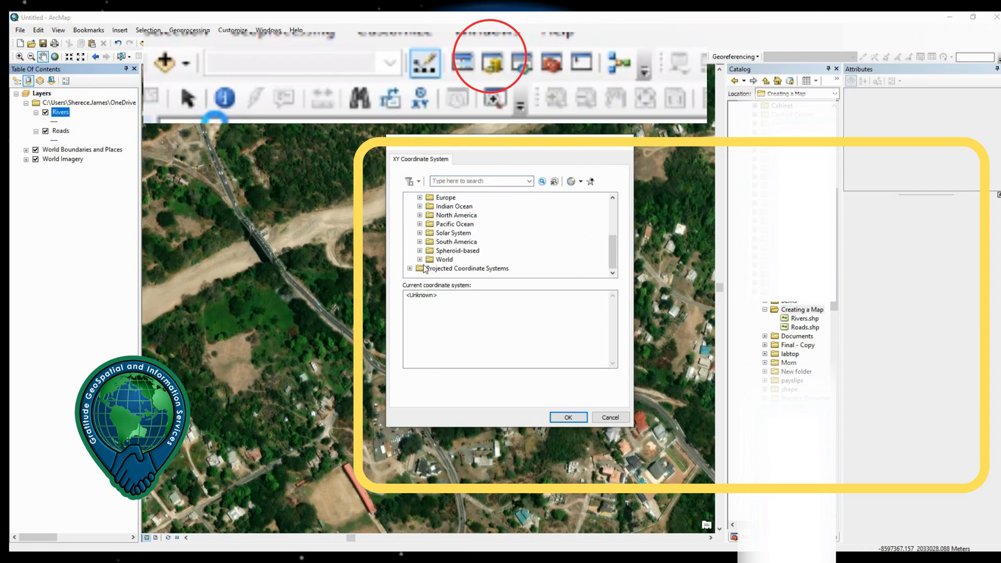
pyautogui.click(419, 259)
pyautogui.scroll(-5, 454, 251)
pyautogui.click(454, 252)
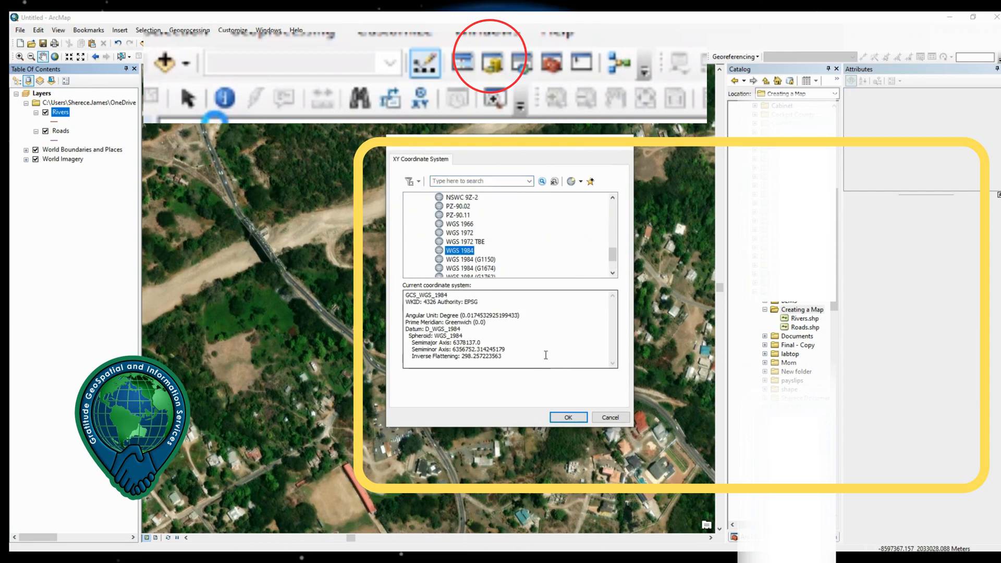
pyautogui.click(569, 417)
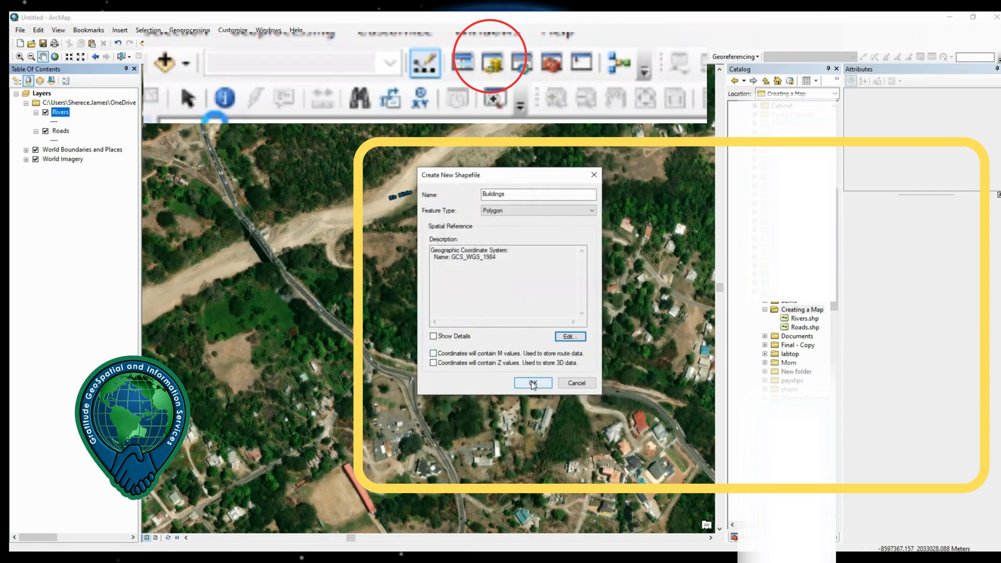
pyautogui.click(534, 384)
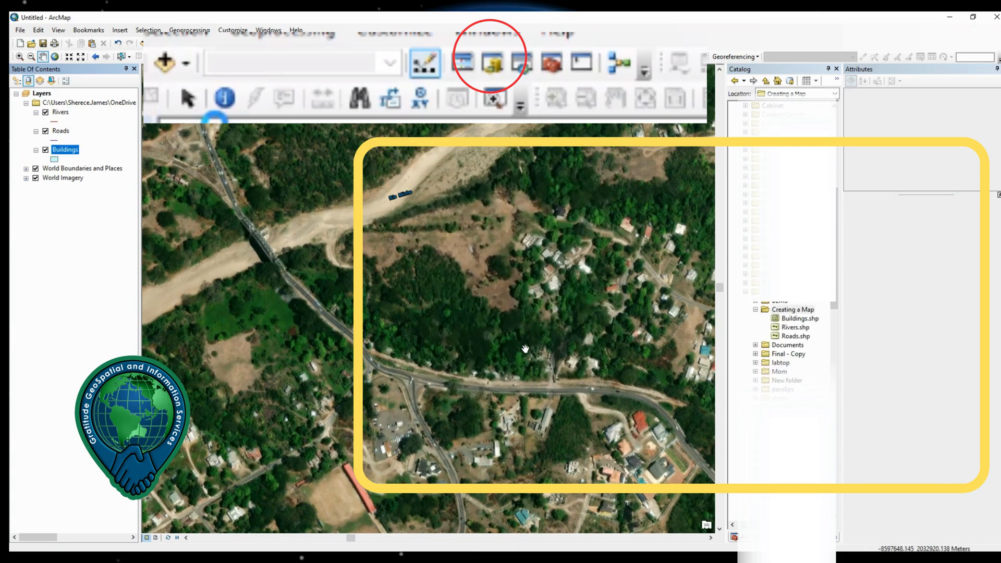
# Step: Start a new point shapefile named Vegetation in the Creating a Map folder
pyautogui.rightClick(767, 312)
pyautogui.moveTo(790, 374)
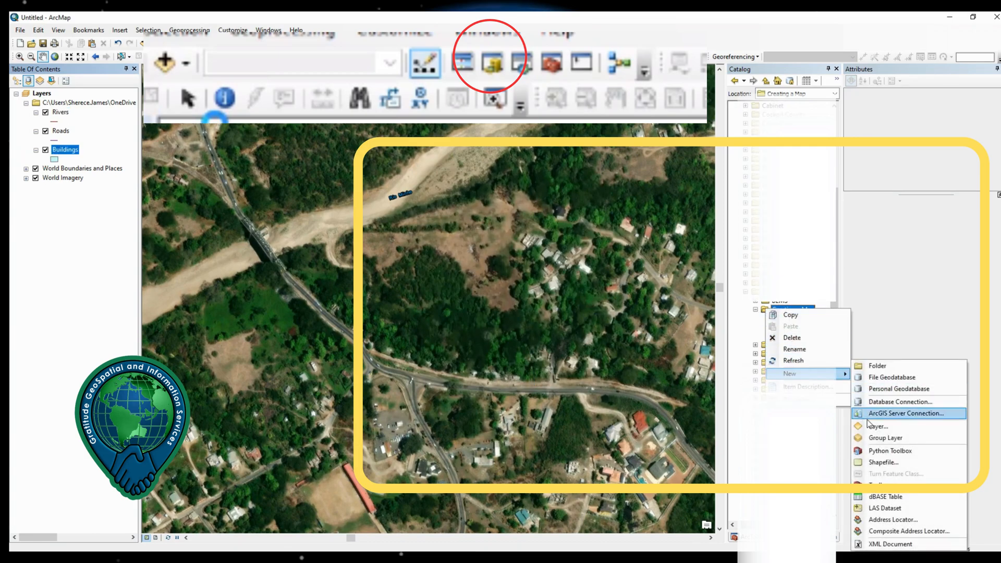
pyautogui.click(882, 463)
pyautogui.write('Vegeta')
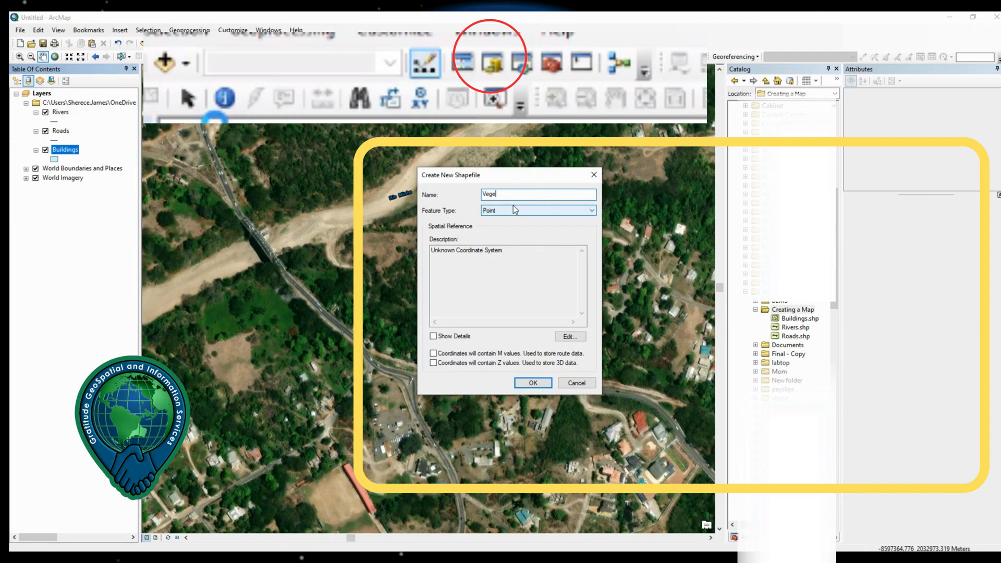
pyautogui.write('tion')
# Step: Assign a World geographic coordinate system to the Vegetation shapefile and create it
pyautogui.click(570, 337)
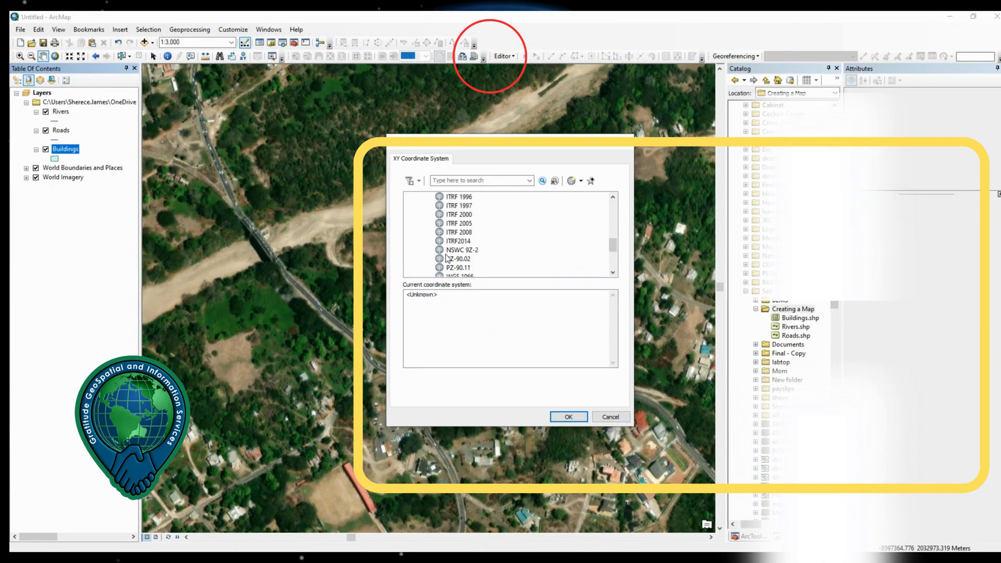
pyautogui.scroll(-2, 470, 235)
pyautogui.click(453, 206)
pyautogui.click(552, 419)
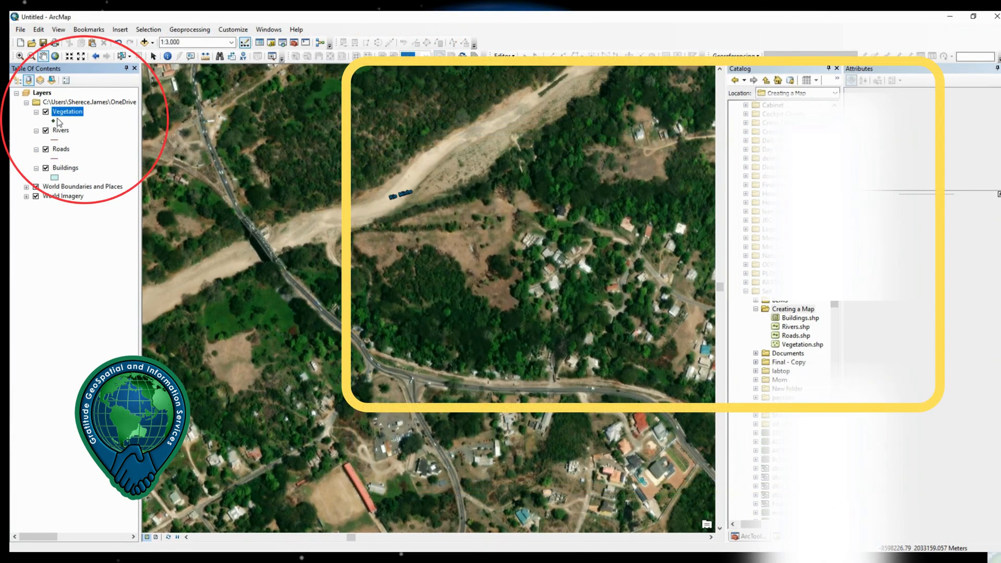
# Step: Search the symbol styles for "vegetation" and choose the Vegetation symbol from the Caves group for the Vegetation layer
pyautogui.click(53, 121)
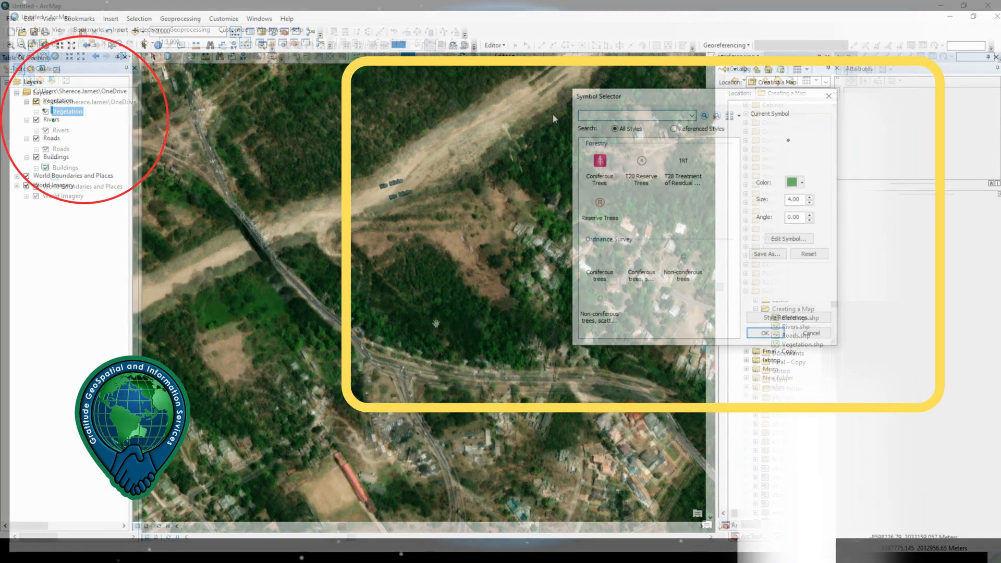
pyautogui.write('vege')
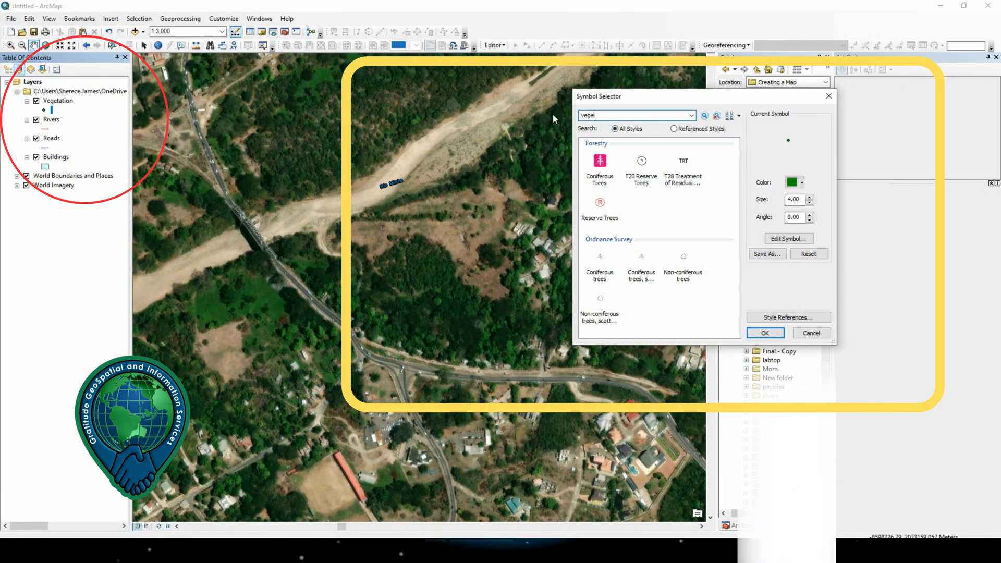
pyautogui.write('atation')
pyautogui.press('Return')
pyautogui.scroll(-1, 649, 234)
pyautogui.scroll(-10, 650, 233)
pyautogui.scroll(-15, 649, 233)
pyautogui.scroll(-15, 649, 234)
pyautogui.click(605, 308)
# Step: Recolour the Vegetation layer's symbol green and adjust its size
pyautogui.click(798, 182)
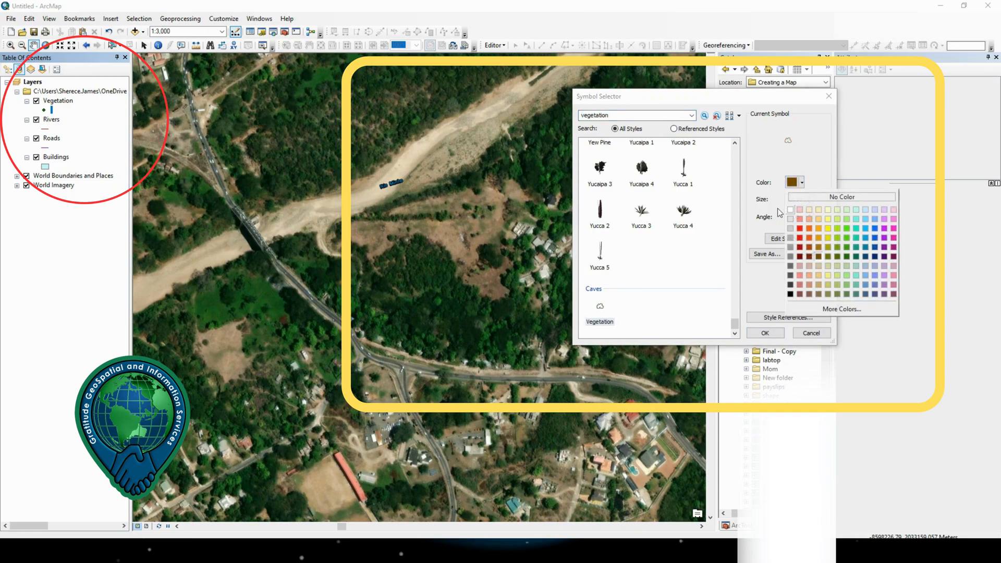
pyautogui.click(846, 238)
pyautogui.click(811, 198)
pyautogui.click(812, 199)
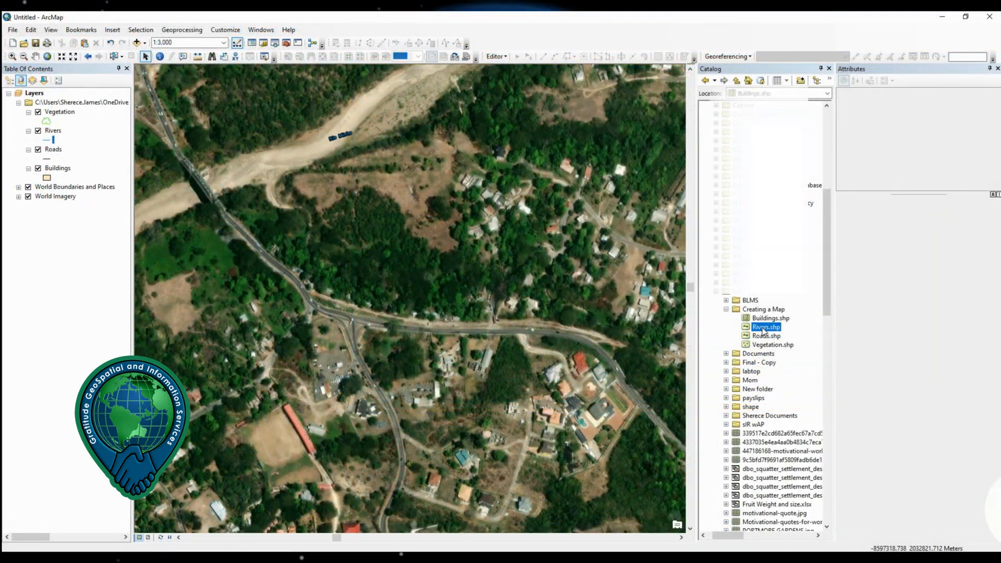
# Step: Add the Text fields Name and Status to the properties of Rivers.shp and apply them
pyautogui.rightClick(765, 327)
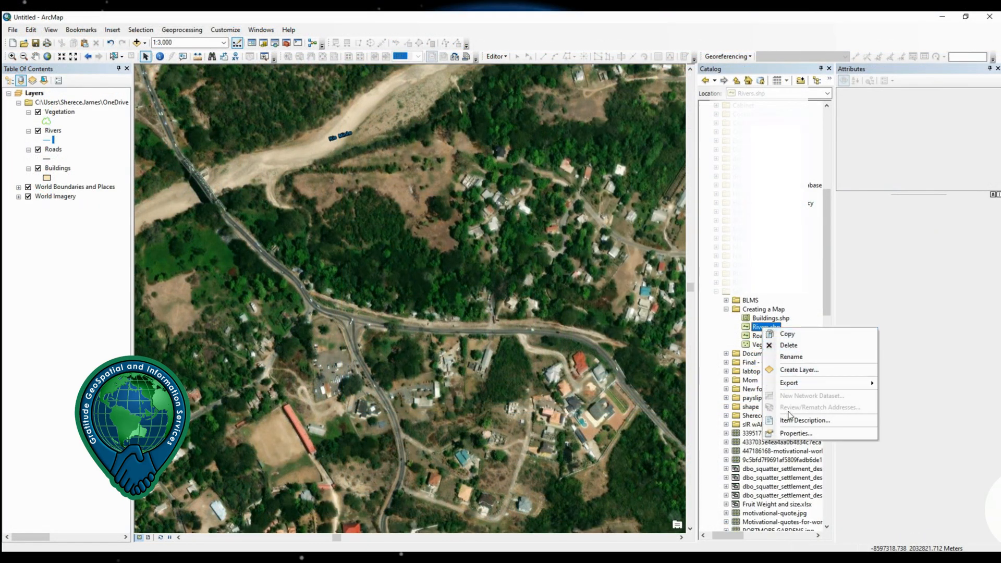
pyautogui.click(790, 434)
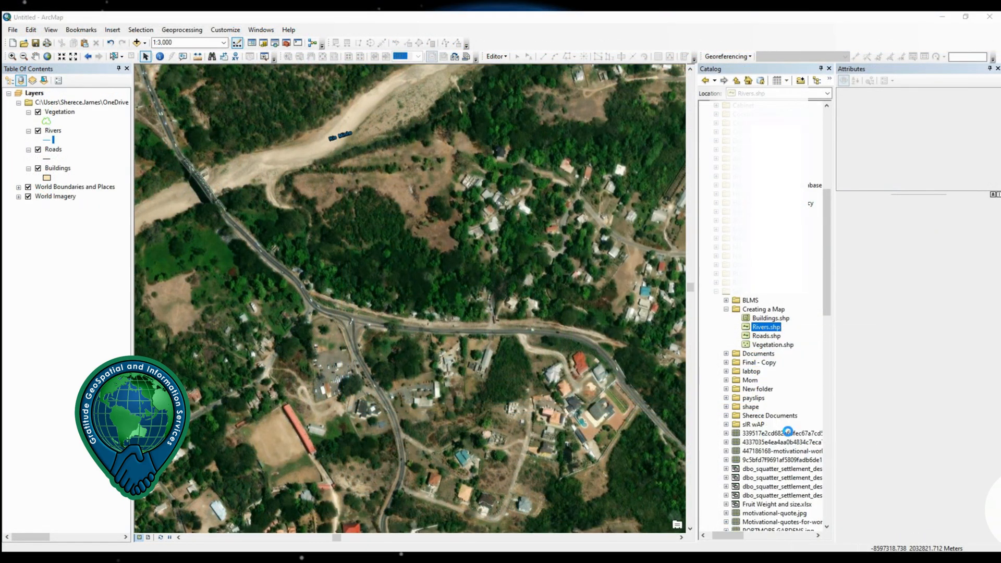
pyautogui.click(411, 209)
pyautogui.write('Name')
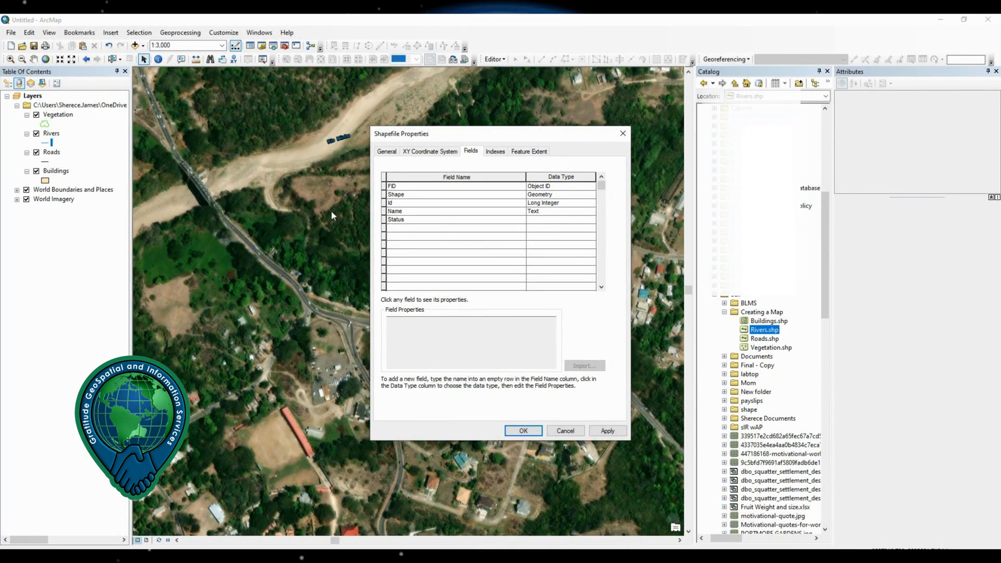
pyautogui.click(540, 221)
pyautogui.click(524, 337)
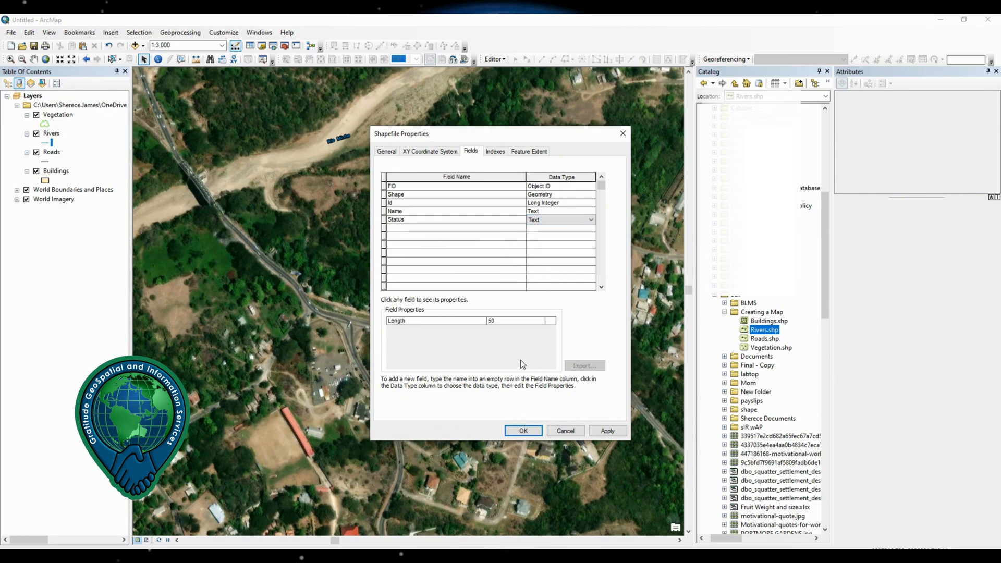
pyautogui.click(524, 430)
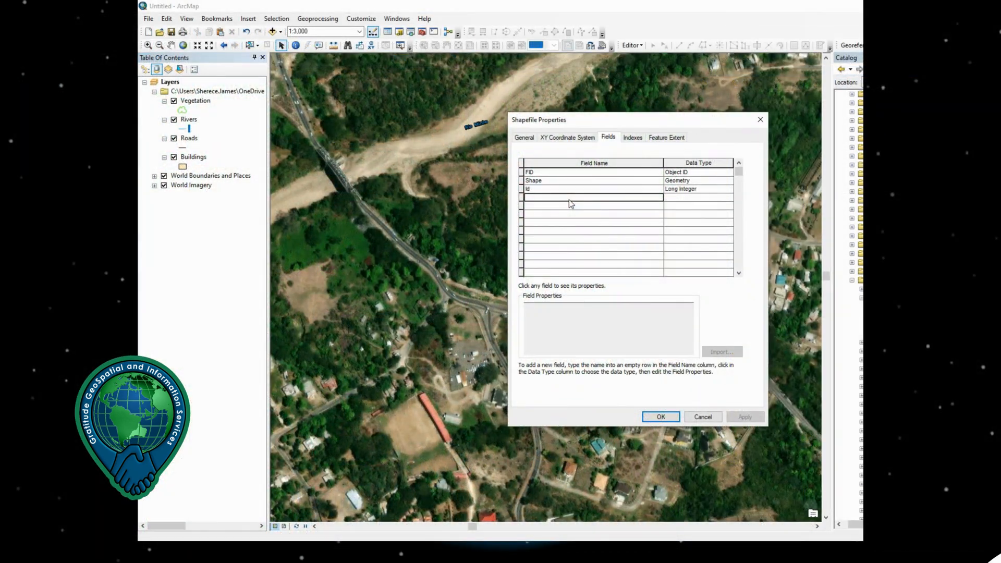
# Step: Add a field named "Name of area" to the Vegetation shapefile and accept the automatic rename to Name_of_ar
pyautogui.write('Name of ar')
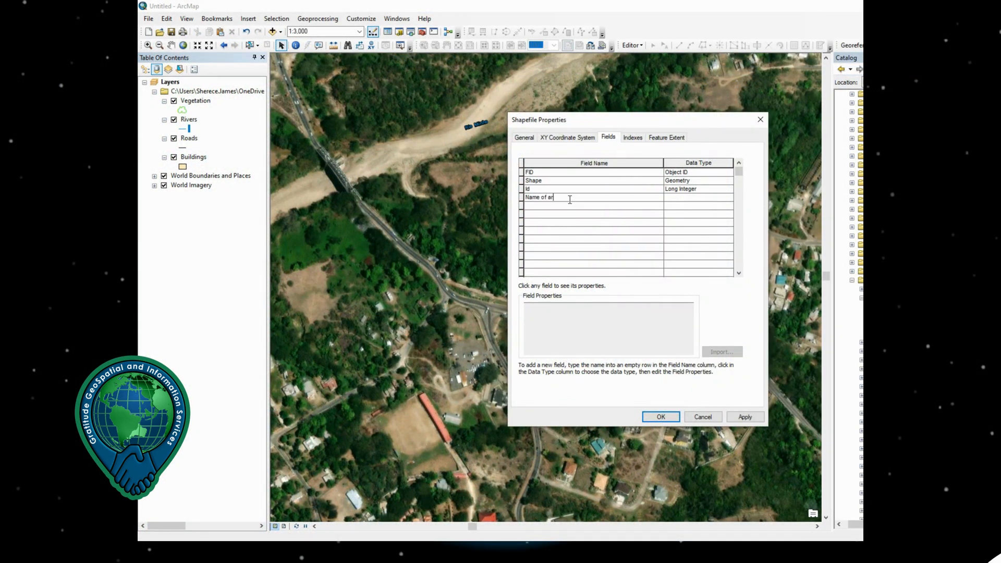
pyautogui.click(706, 197)
pyautogui.click(706, 197)
pyautogui.click(649, 421)
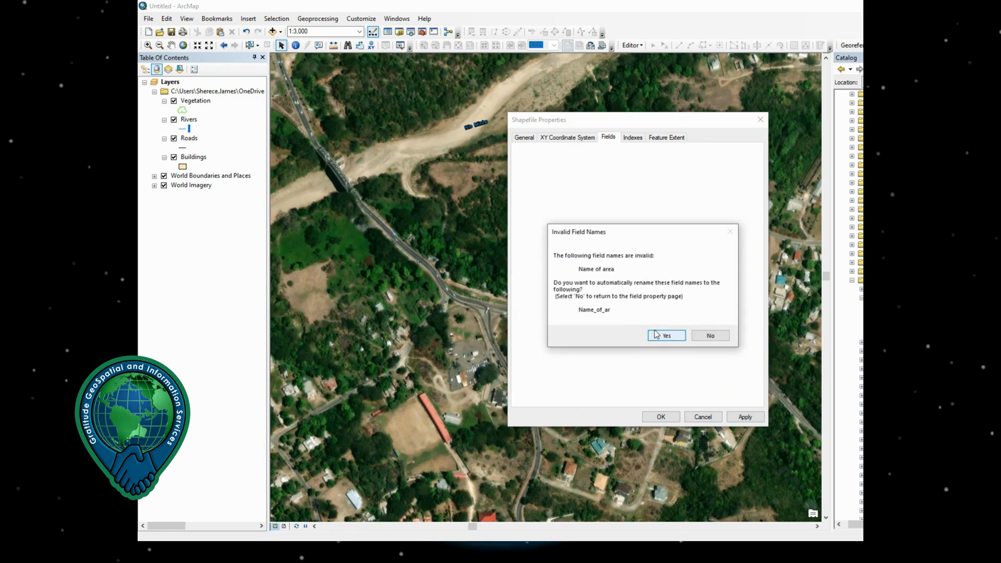
pyautogui.click(657, 335)
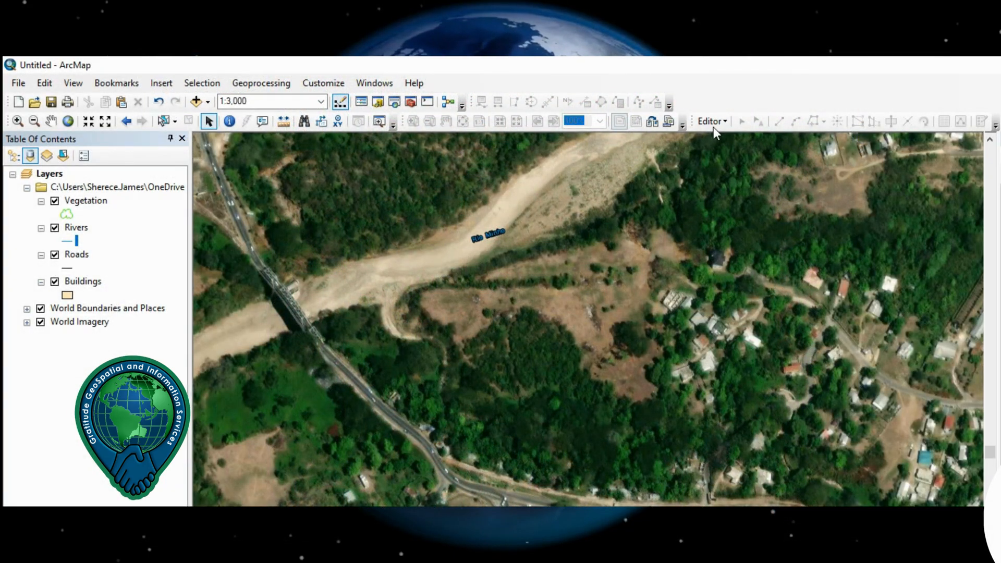
# Step: Start an edit session and continue past the spatial reference warnings for the four layers
pyautogui.rightClick(734, 96)
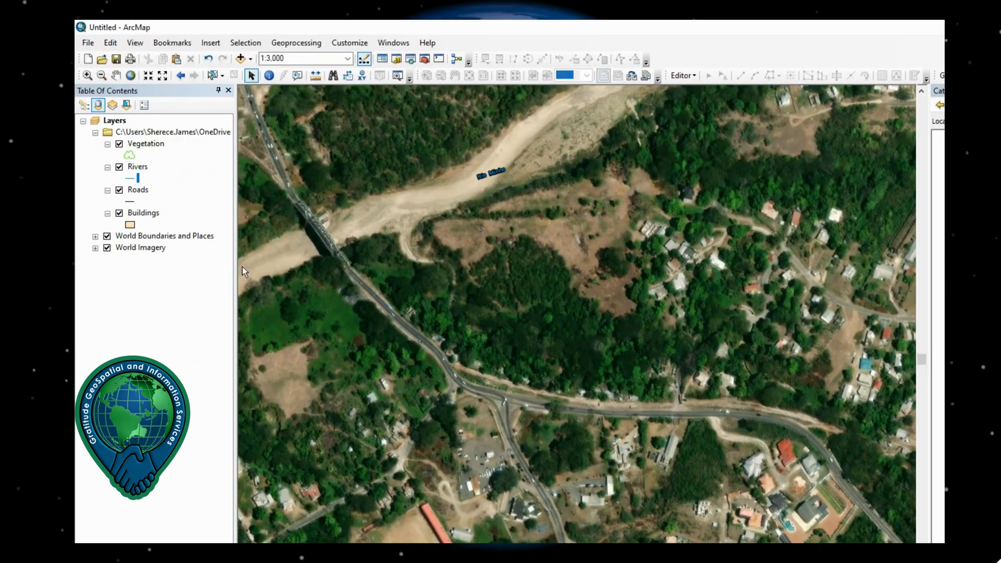
pyautogui.click(682, 75)
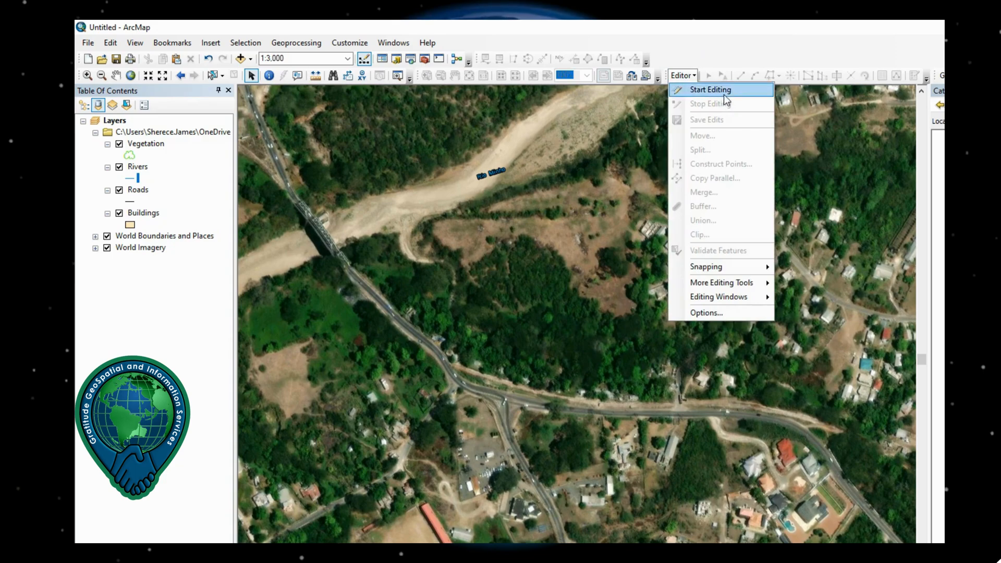
pyautogui.click(711, 90)
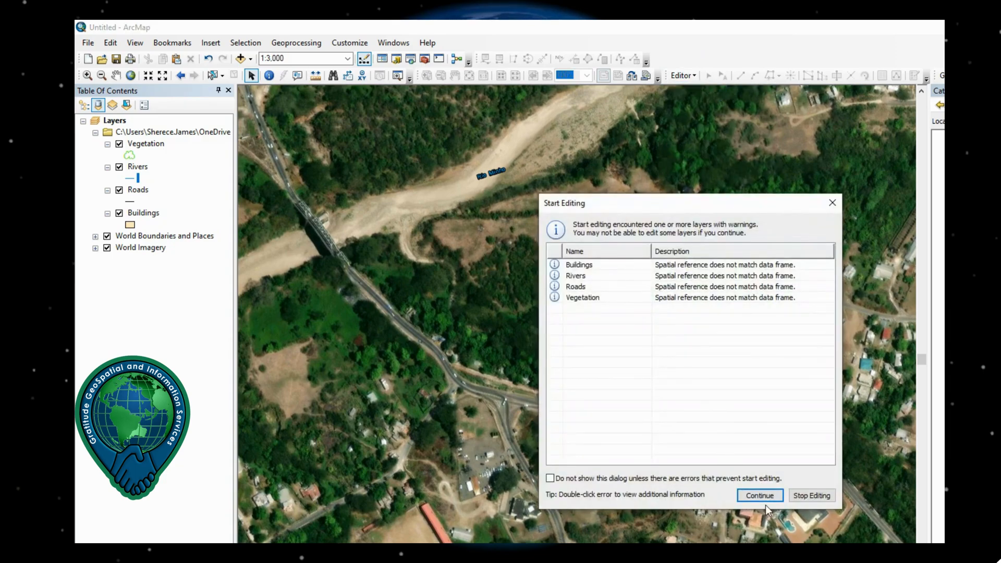
pyautogui.click(761, 496)
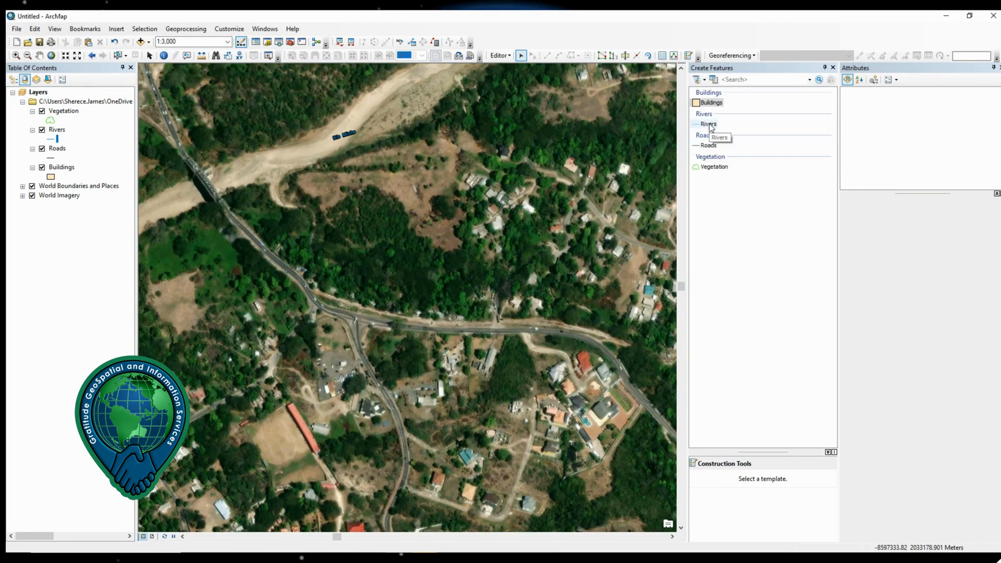
# Step: Trace the river as a Rivers line about 487 m long, from the northern map edge through the bridge crossing to the western edge
pyautogui.click(710, 124)
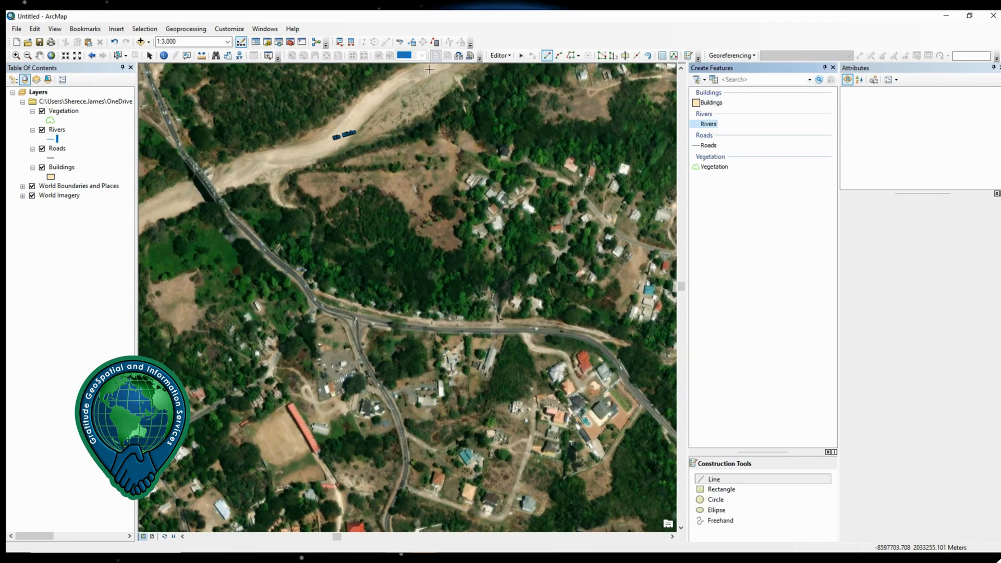
pyautogui.click(426, 67)
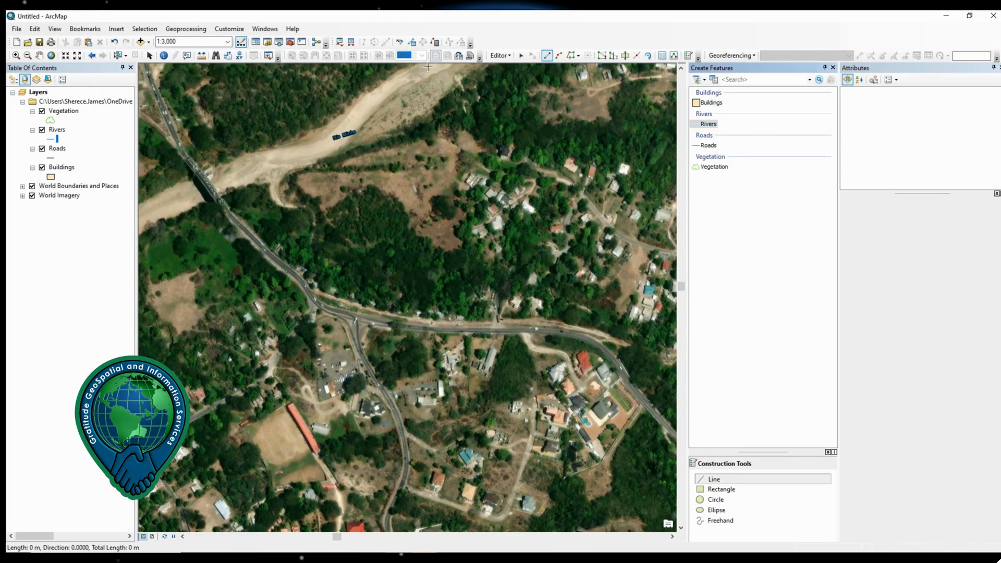
pyautogui.click(379, 94)
pyautogui.click(339, 137)
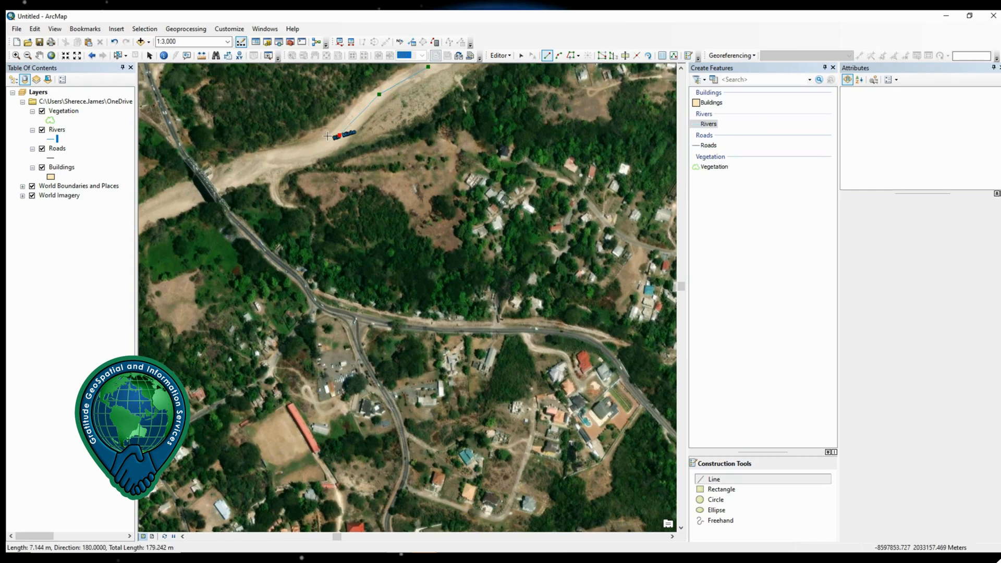
pyautogui.click(253, 167)
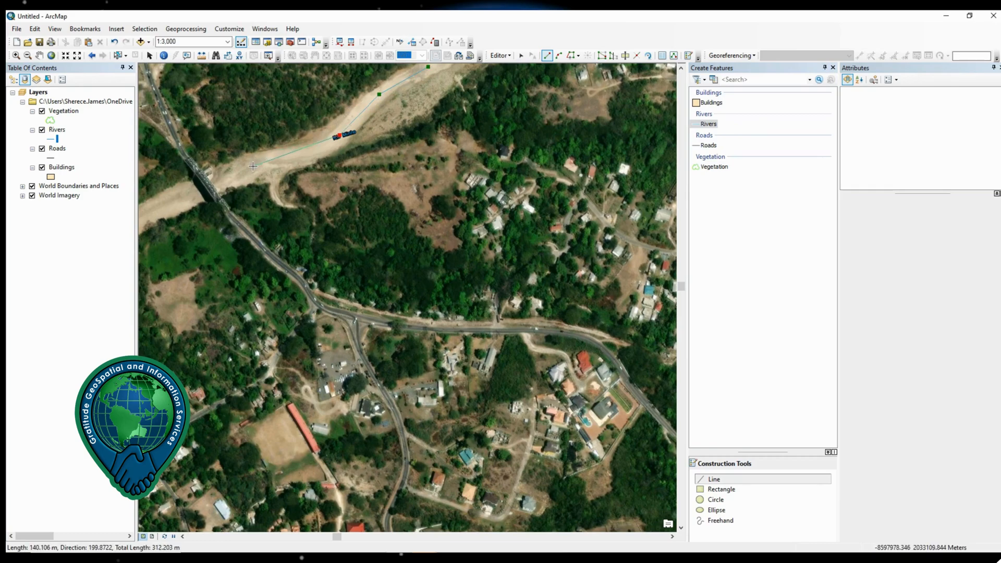
pyautogui.click(151, 213)
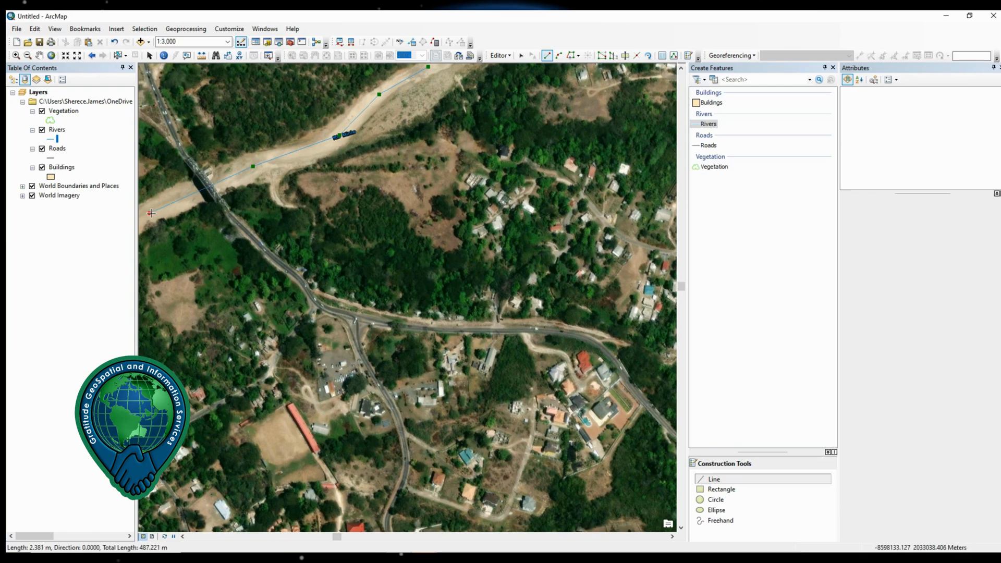
pyautogui.rightClick(151, 213)
pyautogui.click(210, 341)
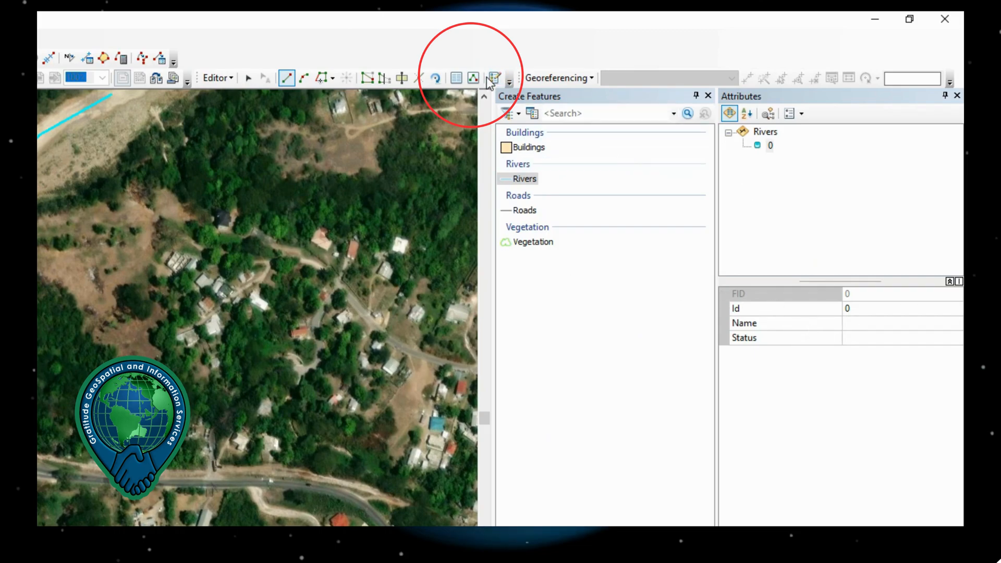
# Step: Set the new river feature's Name attribute to Rio Minho and its Status to Active
pyautogui.click(457, 79)
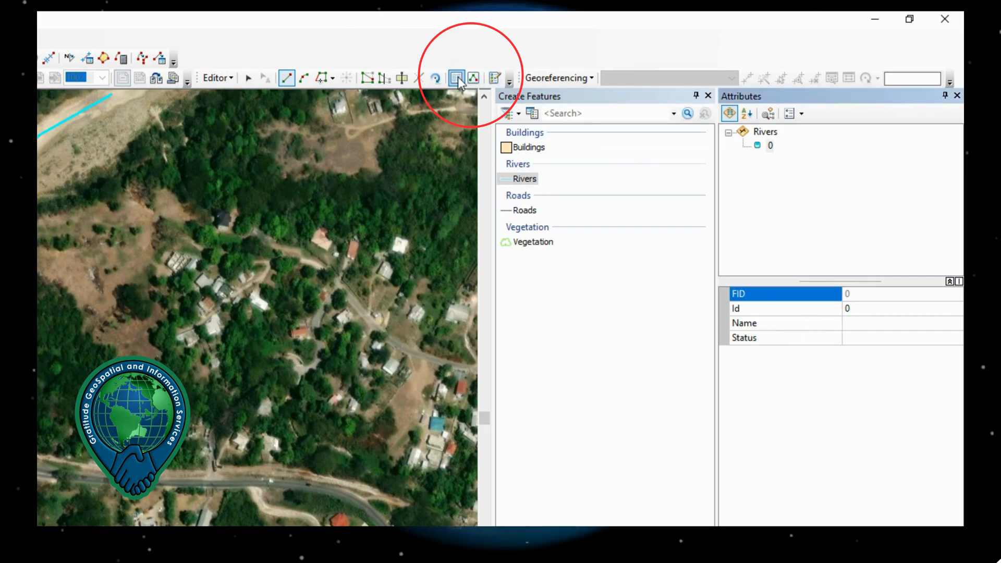
pyautogui.click(863, 323)
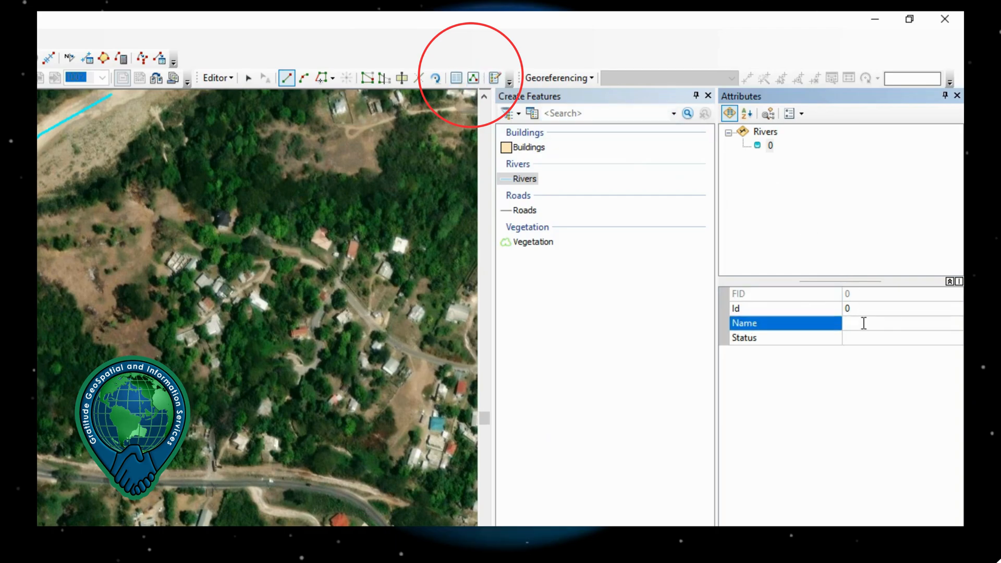
pyautogui.write('Rio Minho')
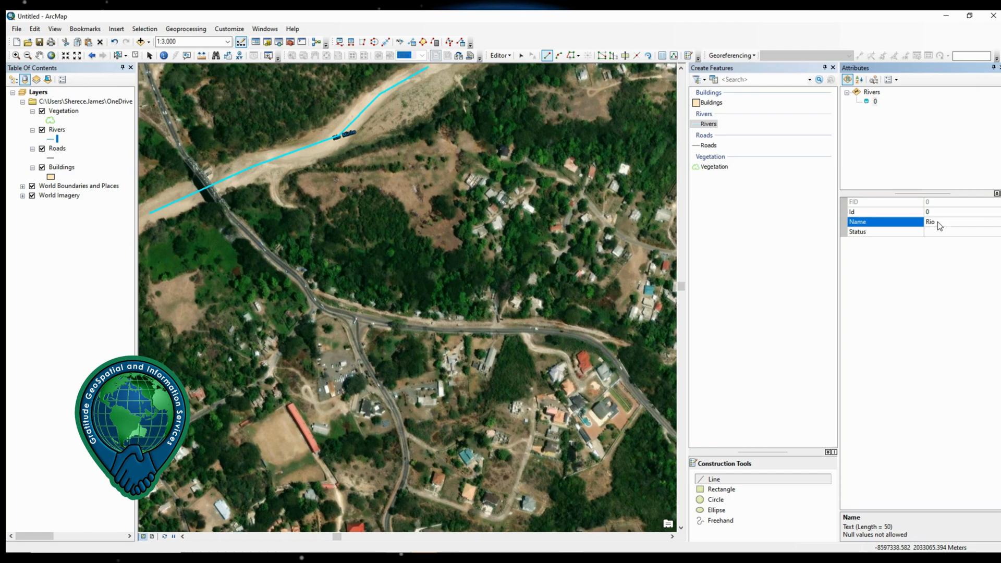
pyautogui.press('Return')
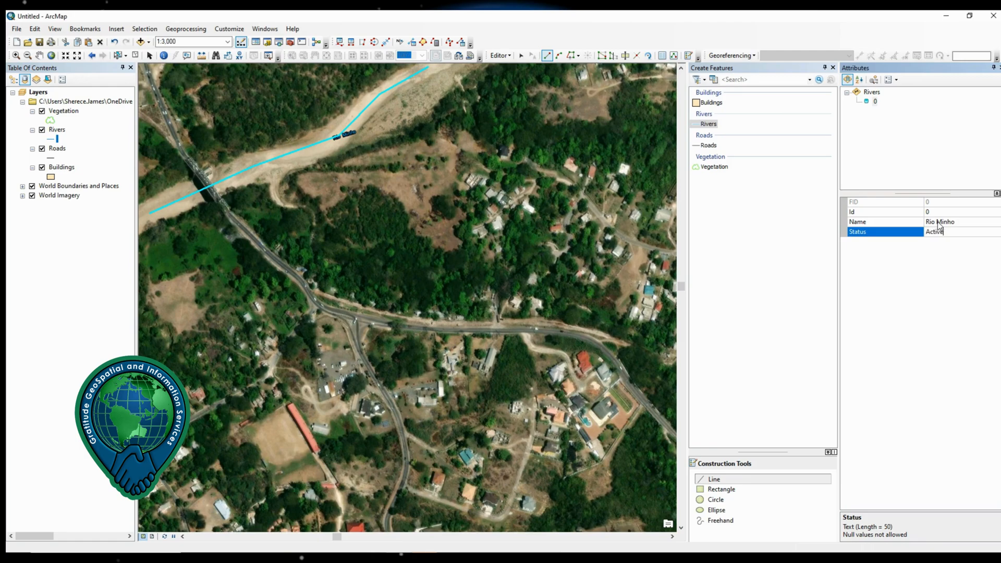
pyautogui.write('Active')
pyautogui.press('Return')
# Step: Trace the main road as a Roads line from the northwest corner across the bridge and past the junction to the eastern bend
pyautogui.click(701, 147)
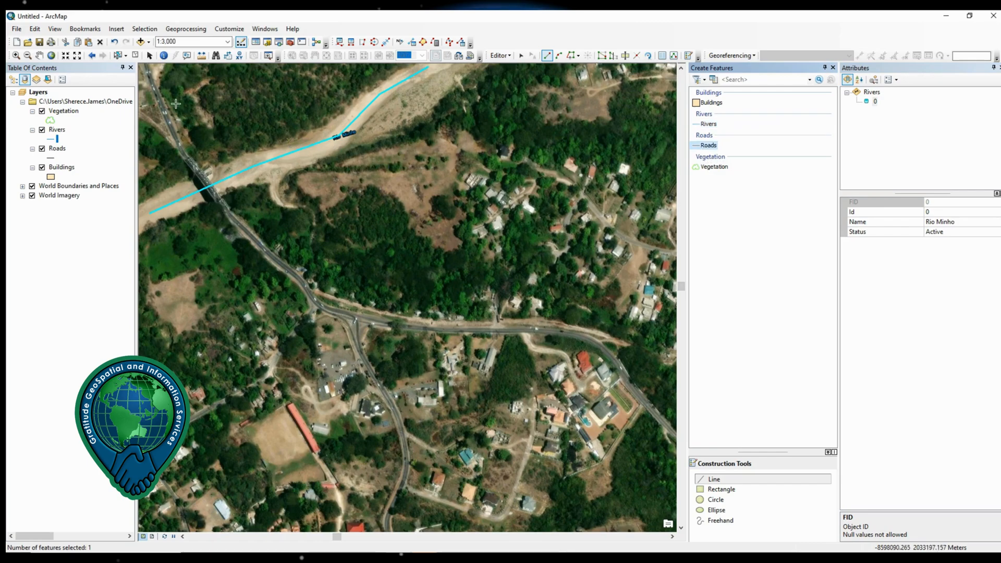
pyautogui.click(146, 66)
pyautogui.click(180, 148)
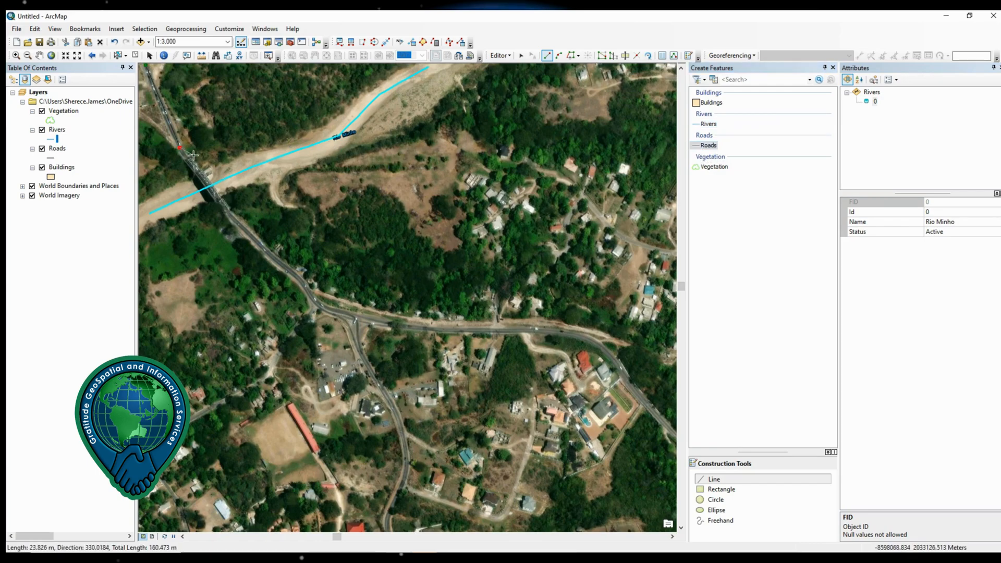
pyautogui.click(196, 168)
pyautogui.click(230, 212)
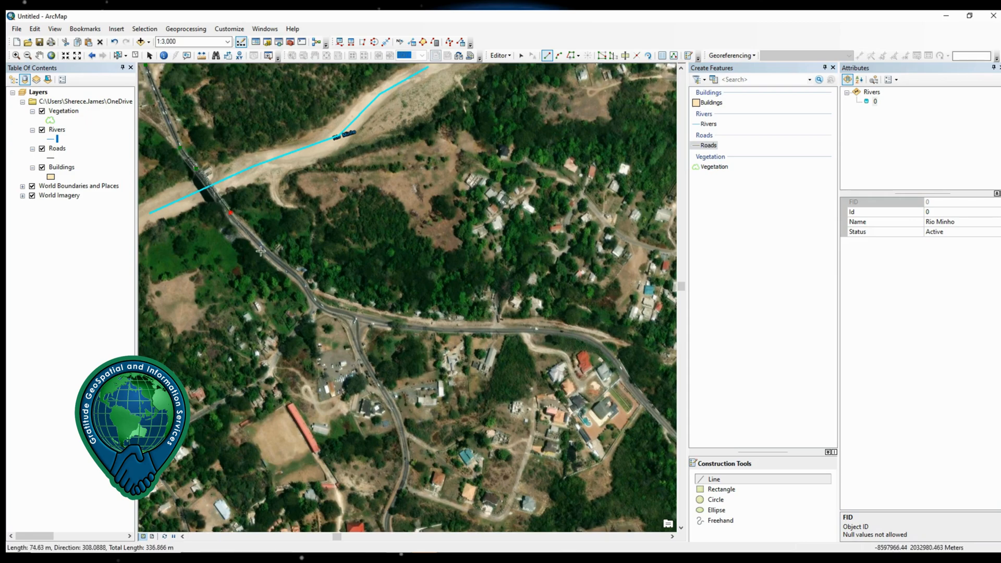
pyautogui.click(255, 239)
pyautogui.click(297, 276)
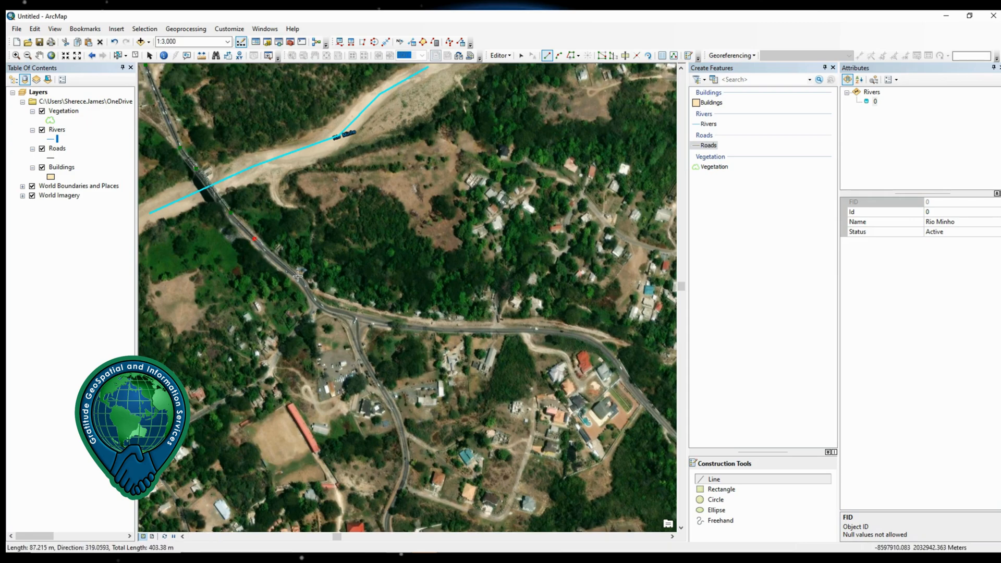
pyautogui.click(319, 309)
pyautogui.click(401, 326)
pyautogui.click(516, 330)
pyautogui.click(573, 333)
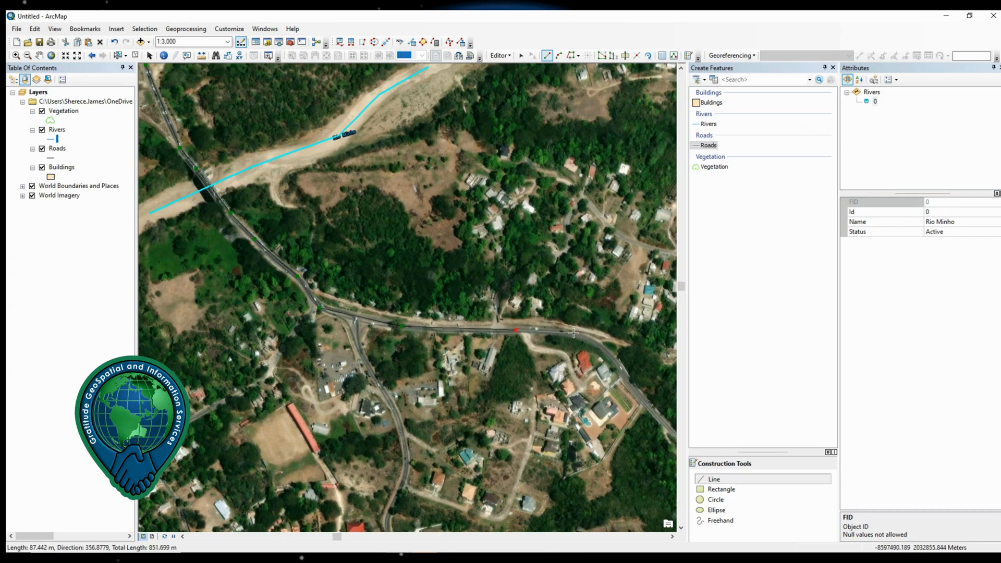
pyautogui.doubleClick(625, 370)
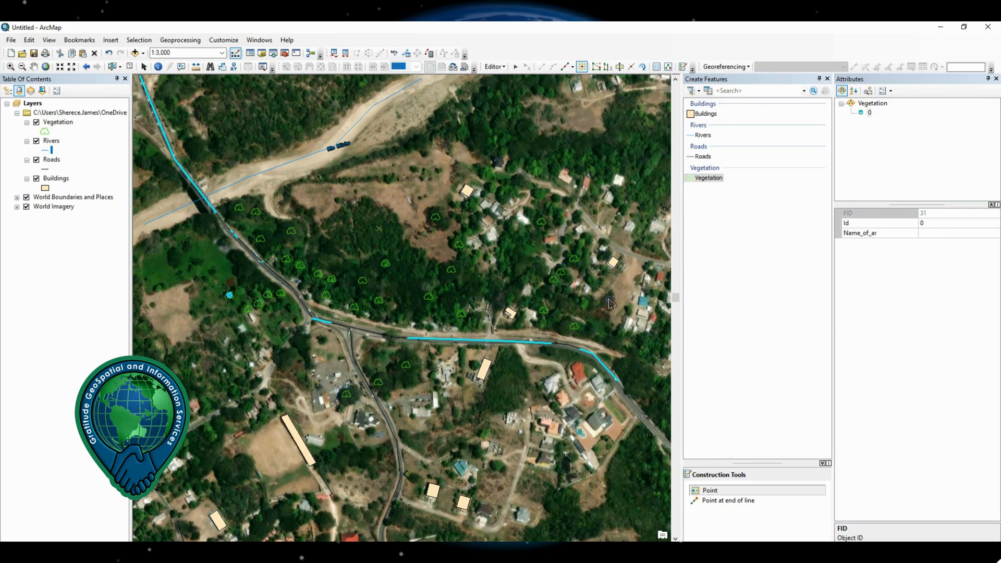
# Step: Turn off the World Boundaries and Places and World Imagery layers, and end the edit session
pyautogui.click(26, 197)
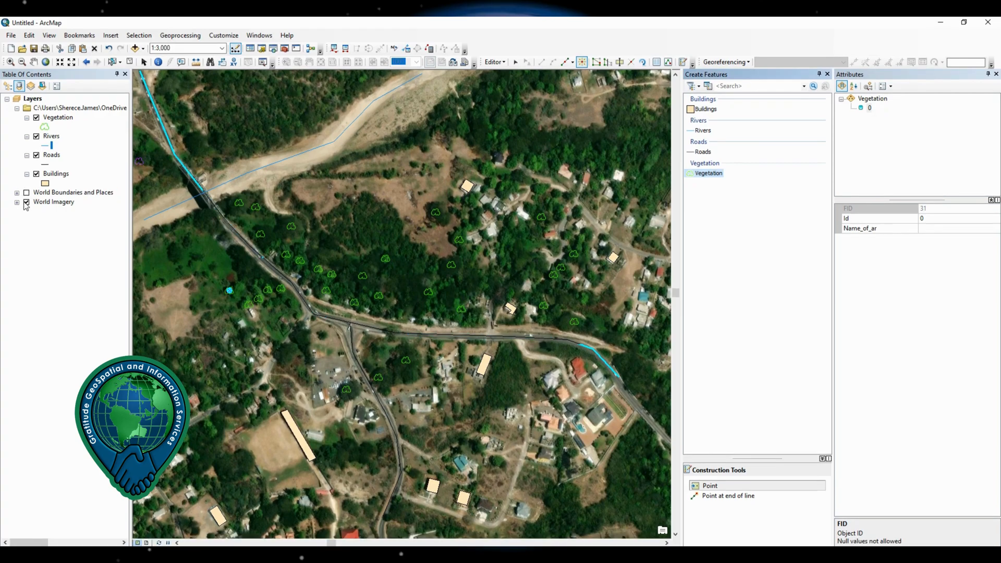
pyautogui.click(26, 203)
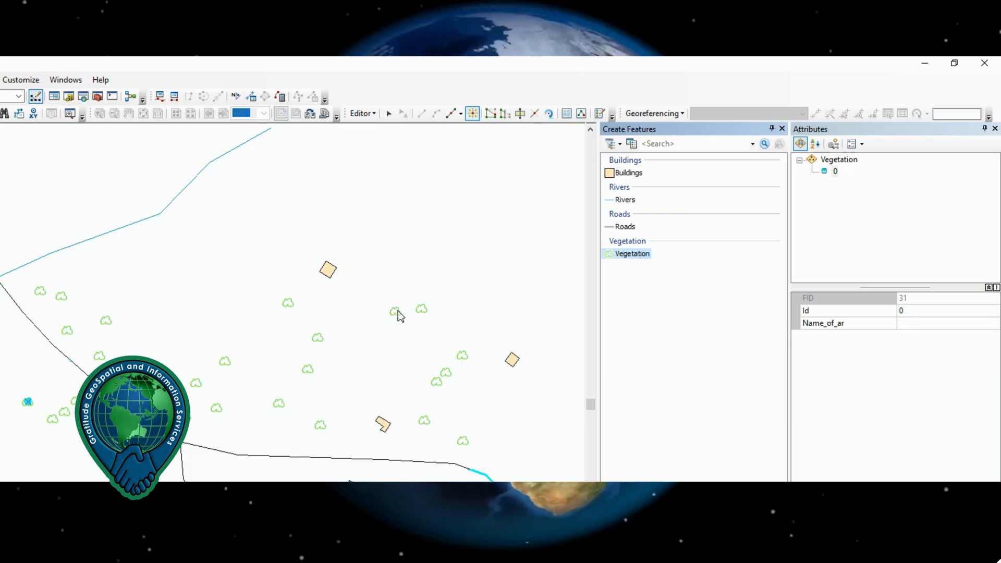
pyautogui.click(635, 85)
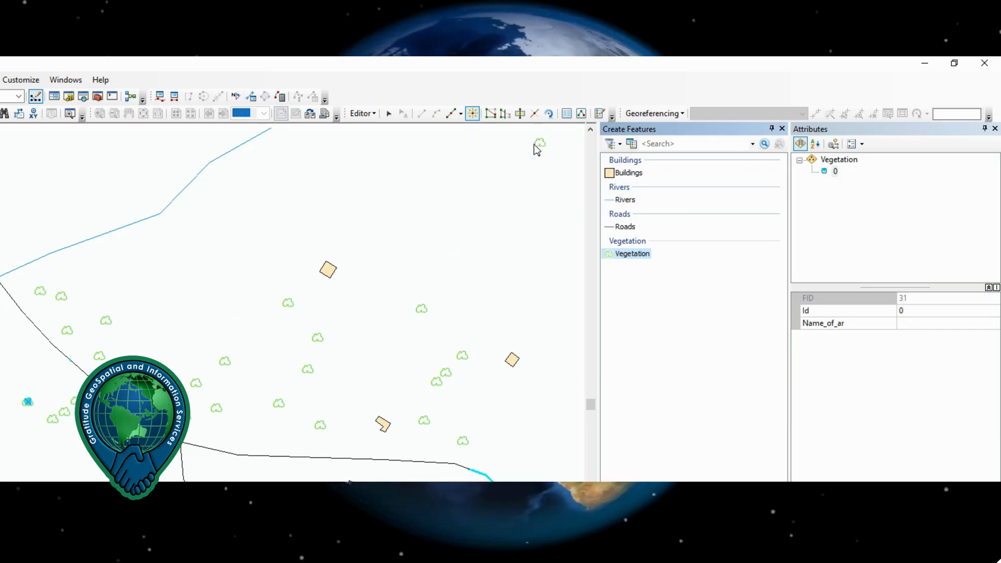
pyautogui.click(406, 144)
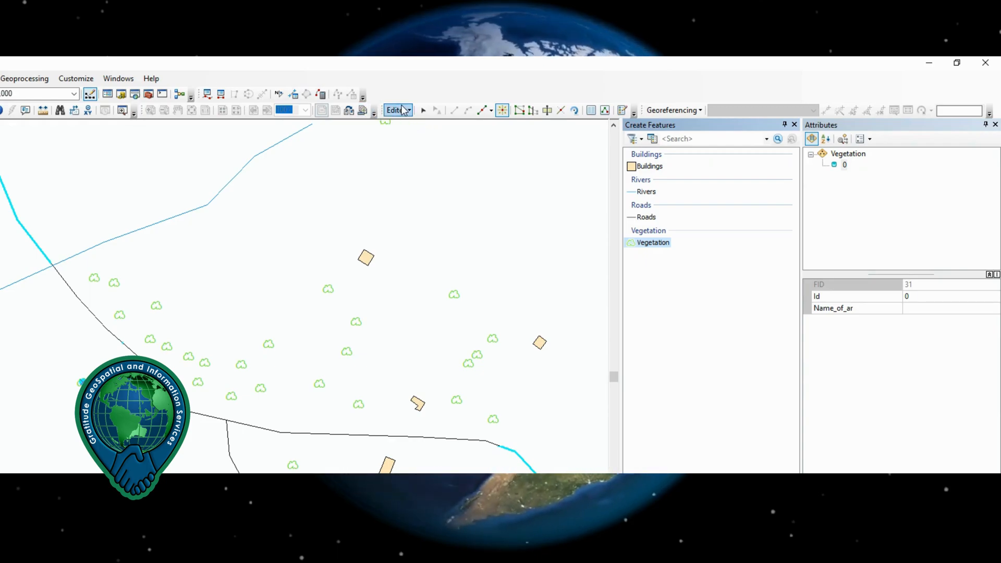
pyautogui.click(405, 110)
pyautogui.click(421, 139)
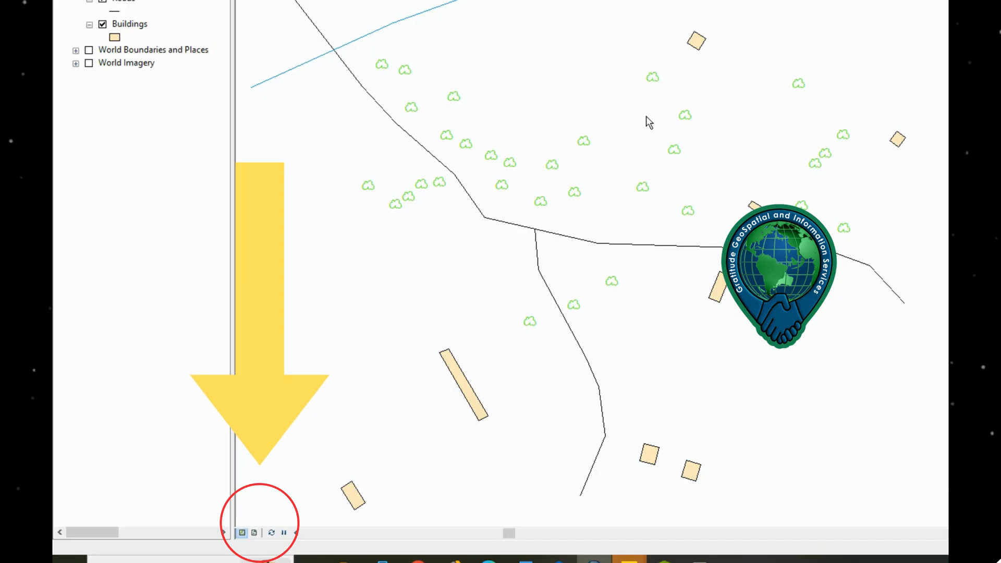
# Step: Switch to the layout view and enlarge the digitized features within the map frame to a scale of about 1:2,602
pyautogui.click(255, 534)
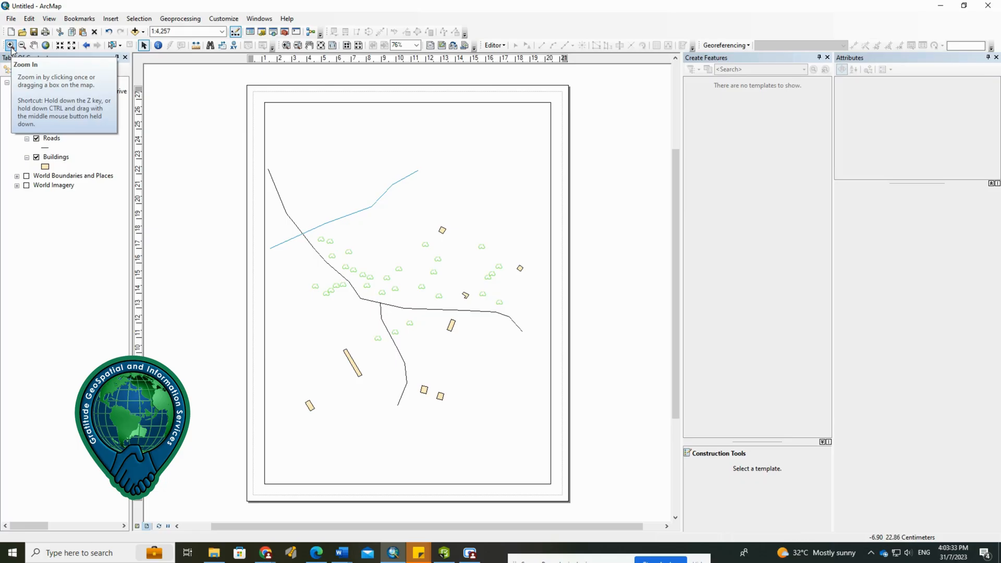
pyautogui.click(10, 46)
pyautogui.moveTo(267, 170); pyautogui.dragTo(538, 391)
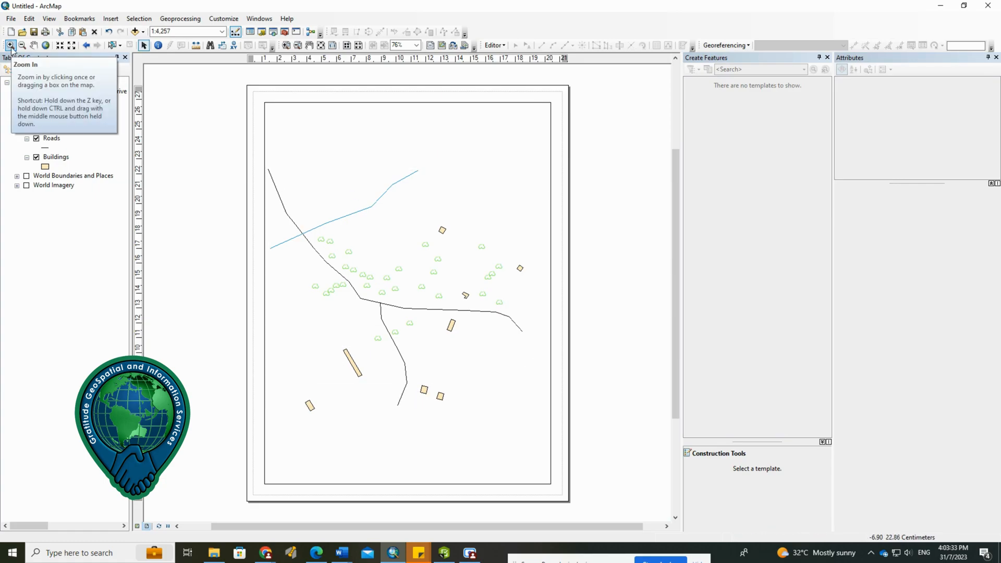
pyautogui.click(11, 46)
pyautogui.moveTo(269, 172); pyautogui.dragTo(538, 386)
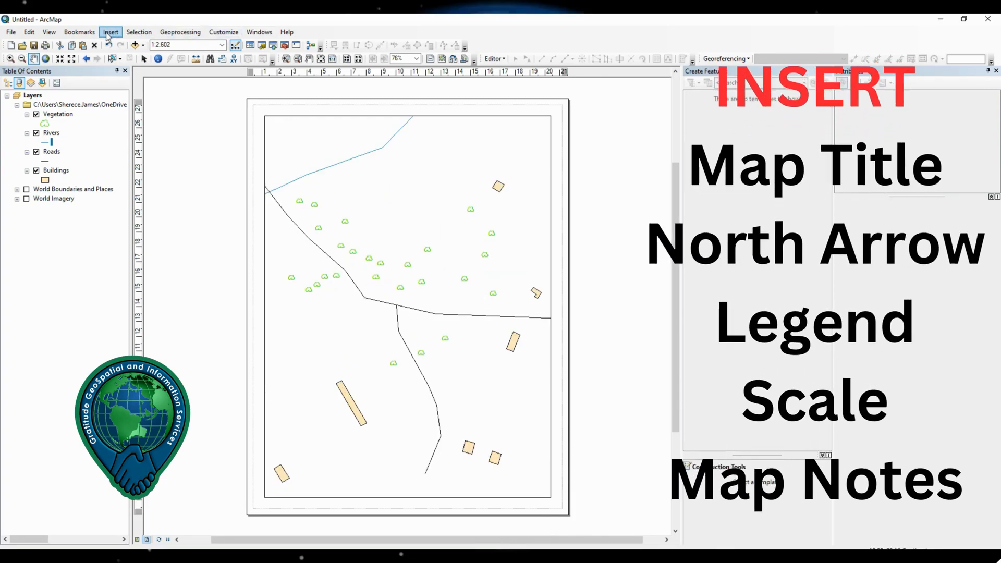
# Step: Insert the map title "Part of Rio Minho" on the layout
pyautogui.click(111, 19)
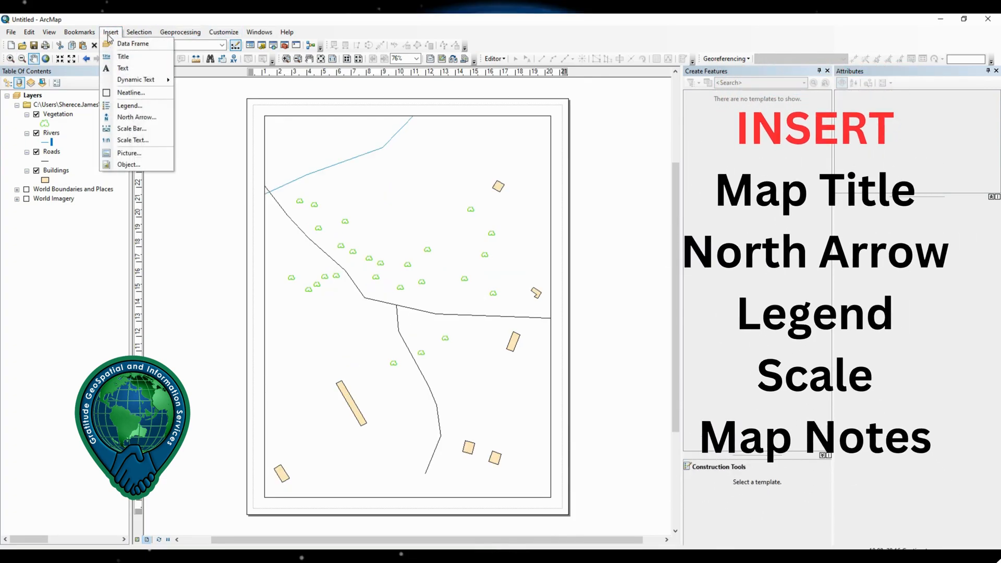
pyautogui.click(123, 57)
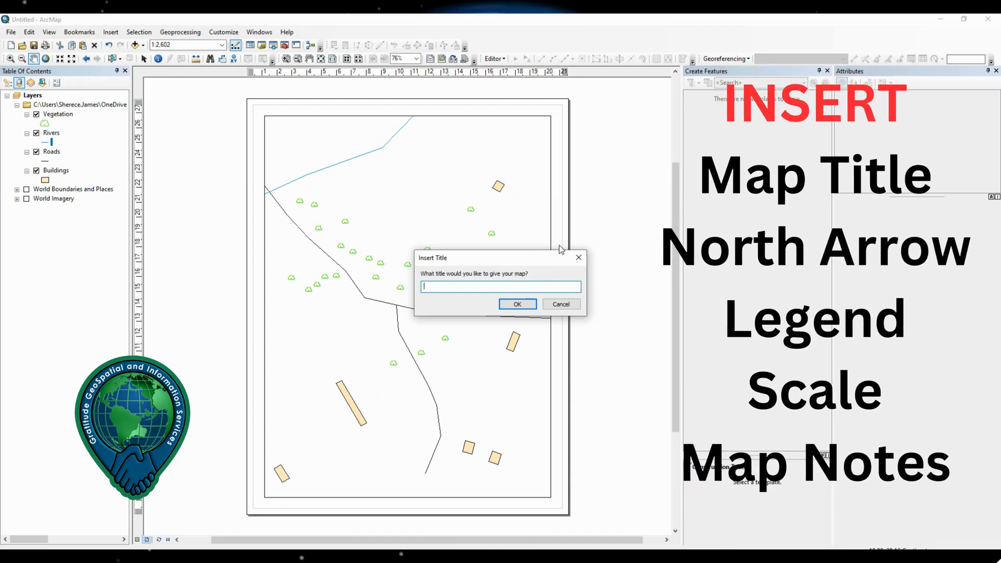
pyautogui.write('Part of Rio Minho')
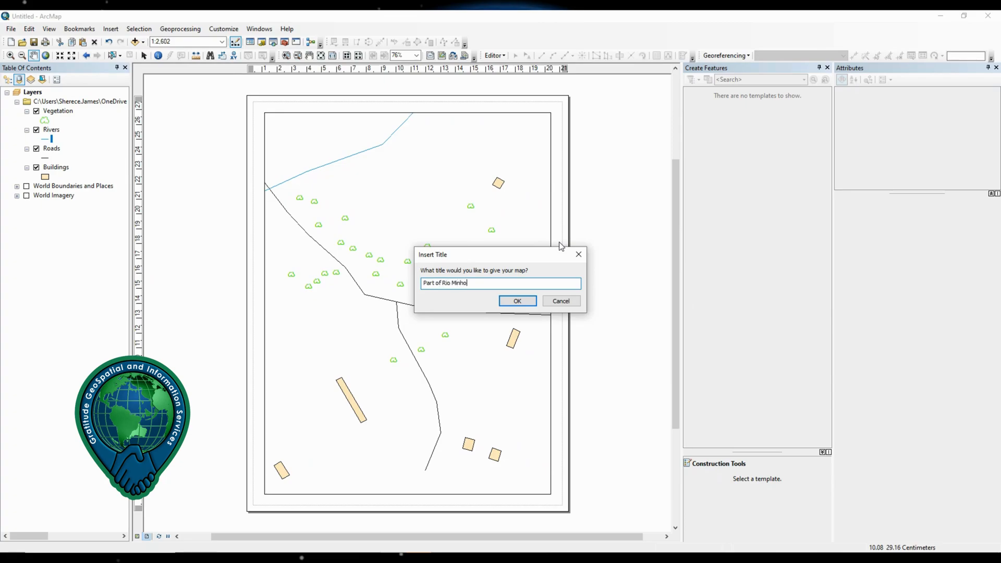
pyautogui.press('Return')
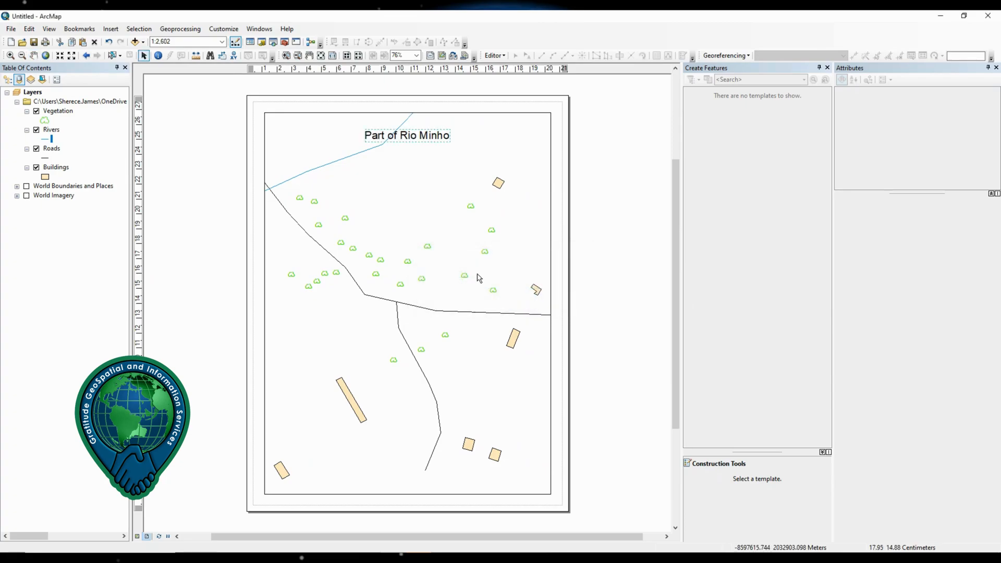
# Step: Shorten the map frame to leave room on the page below it, set the scale to 1:3,000 and reposition the features inside
pyautogui.click(404, 238)
pyautogui.click(34, 63)
pyautogui.moveTo(424, 308); pyautogui.dragTo(425, 281)
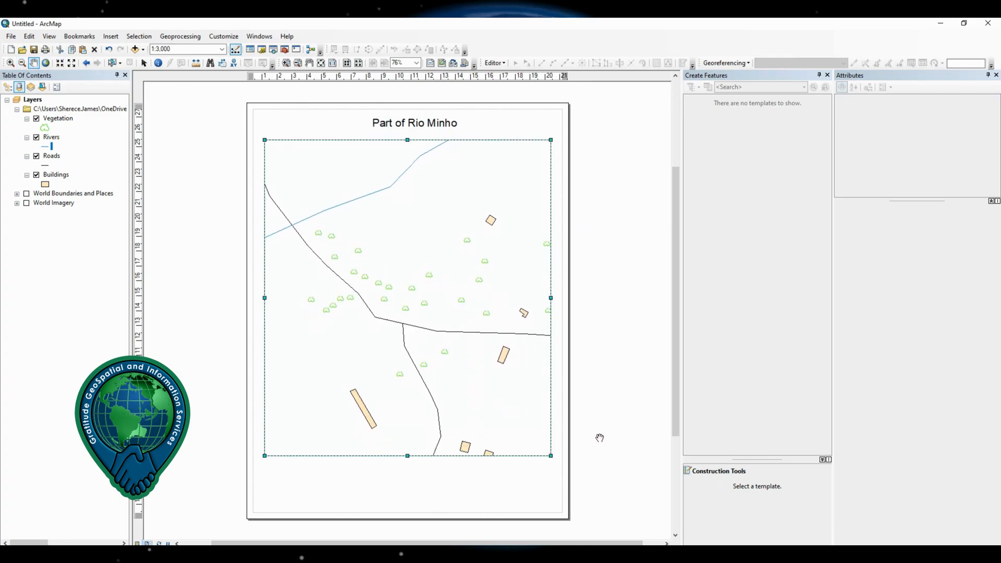
# Step: Insert the ESRI North 7 north arrow and place it above the map frame's northwest corner
pyautogui.click(110, 36)
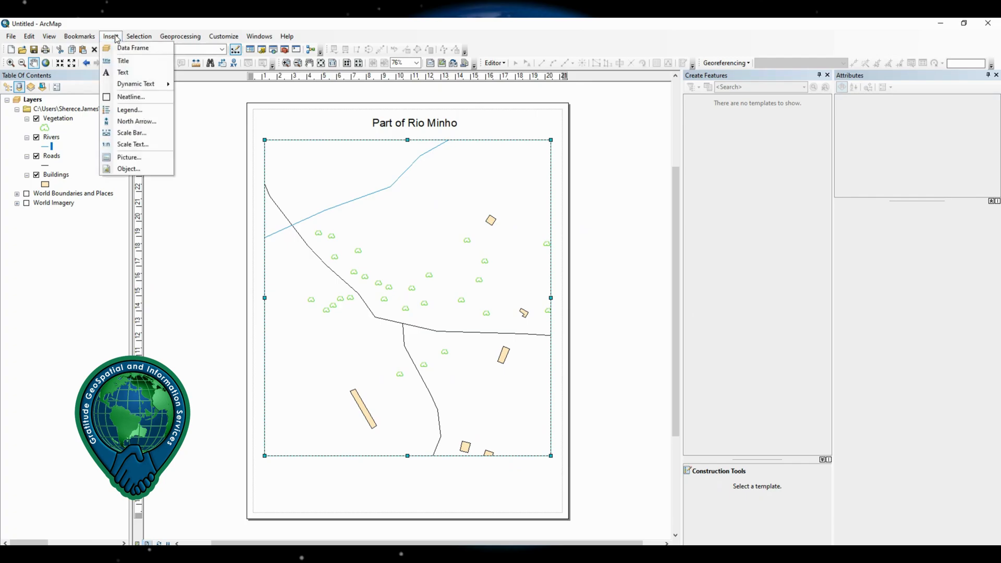
pyautogui.click(142, 126)
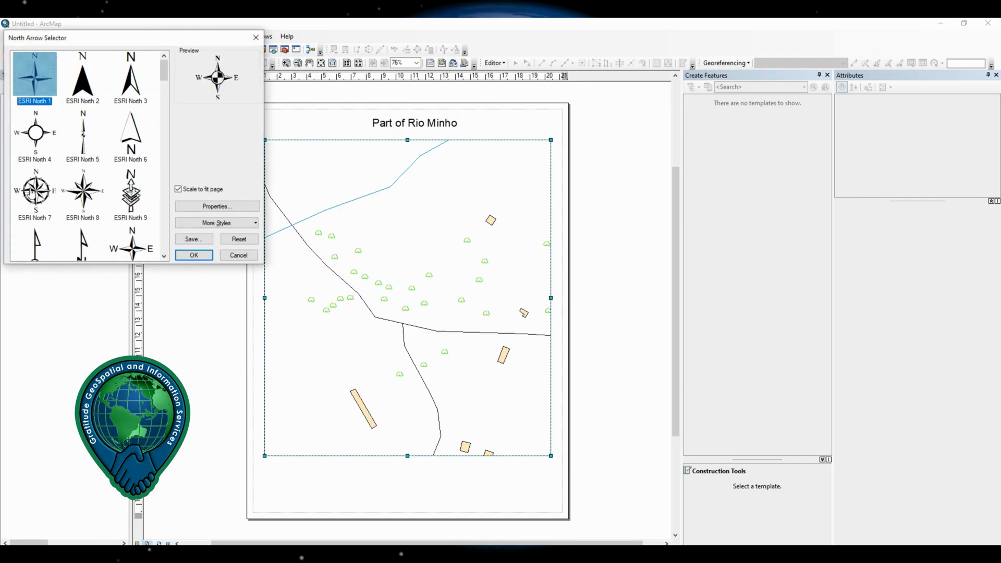
pyautogui.click(35, 190)
pyautogui.click(194, 255)
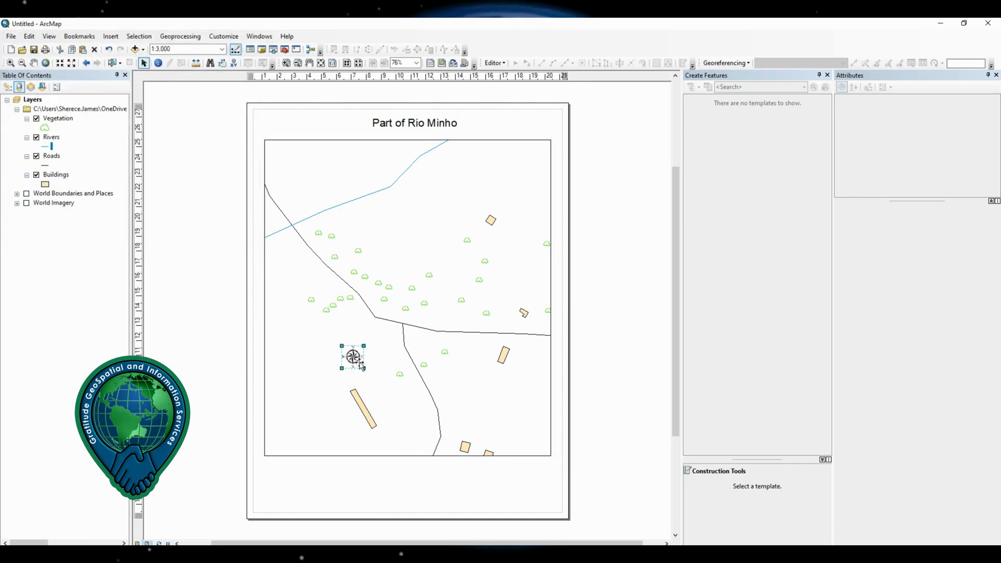
pyautogui.moveTo(368, 371); pyautogui.dragTo(284, 136)
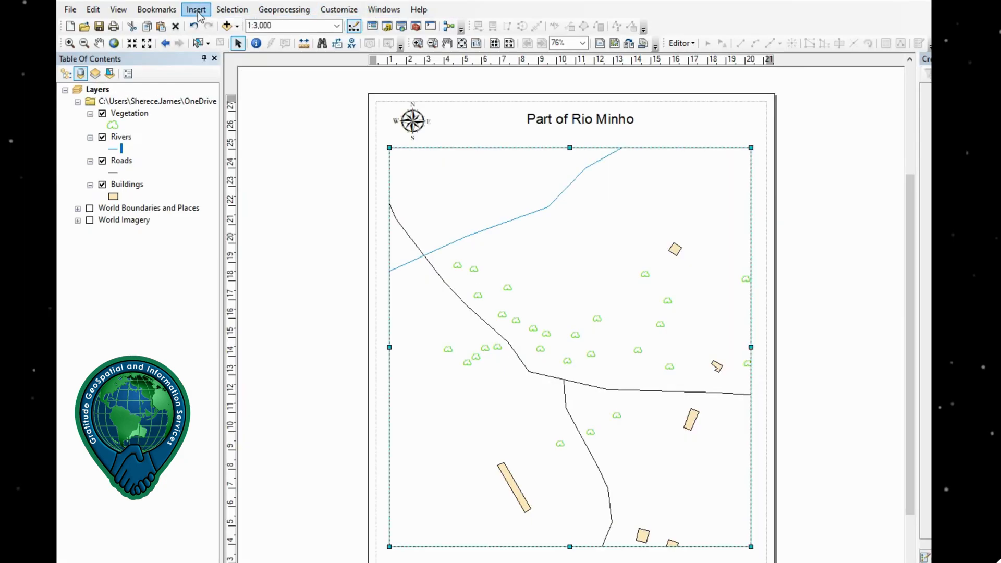
# Step: Show the layout grid and insert an alternating scale bar in meters below the map frame's southwest corner
pyautogui.click(120, 15)
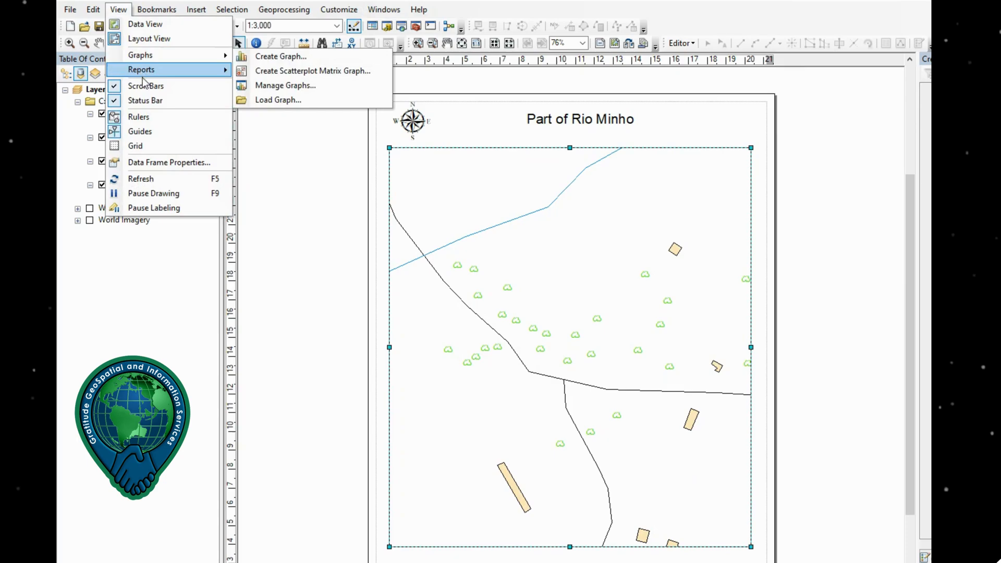
pyautogui.click(155, 147)
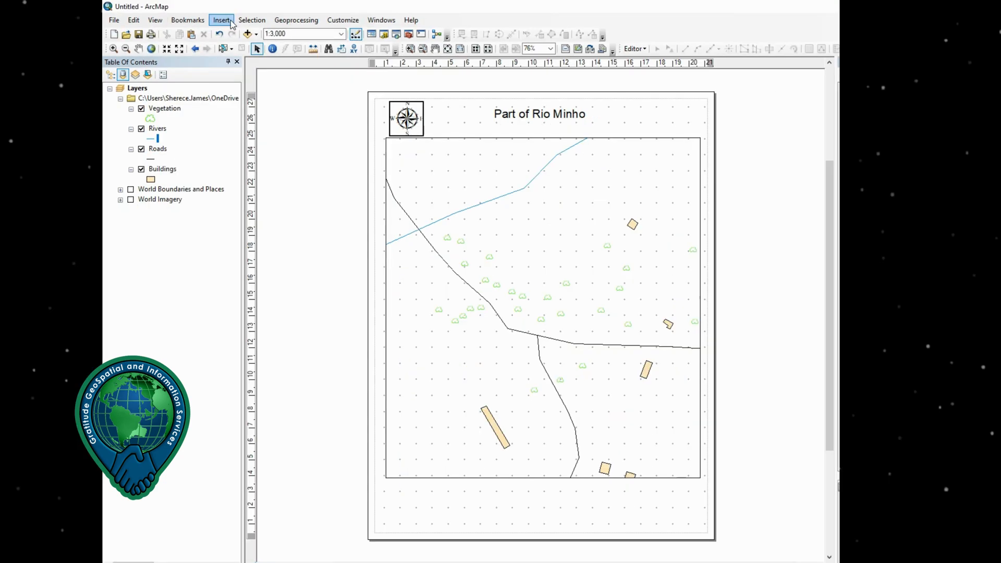
pyautogui.click(221, 20)
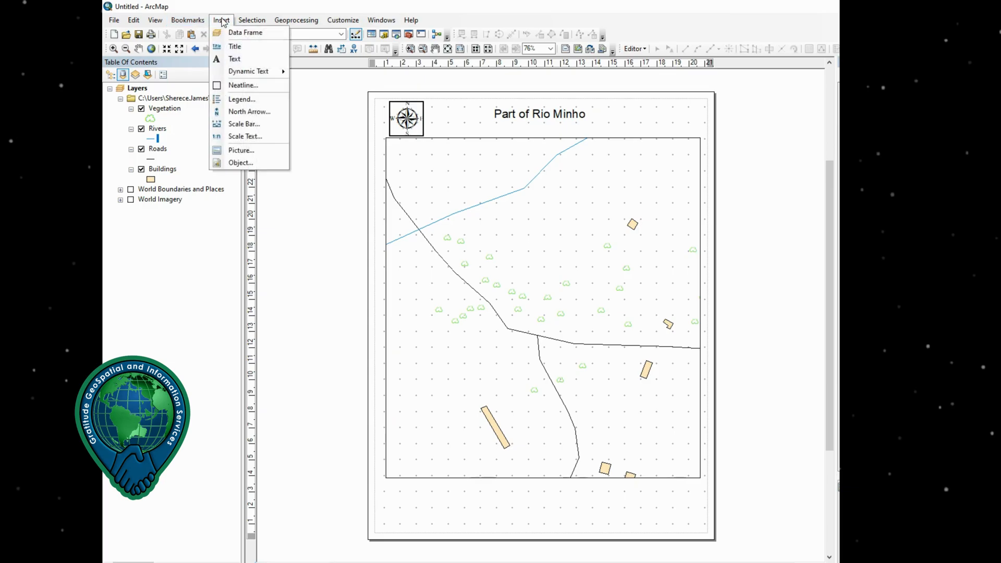
pyautogui.click(250, 127)
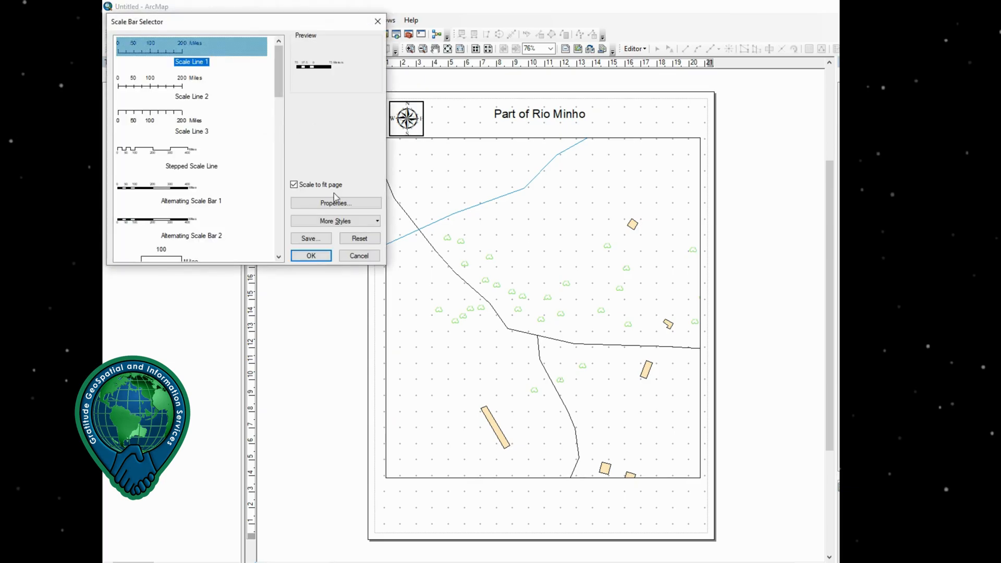
pyautogui.click(311, 255)
pyautogui.moveTo(557, 315); pyautogui.dragTo(462, 506)
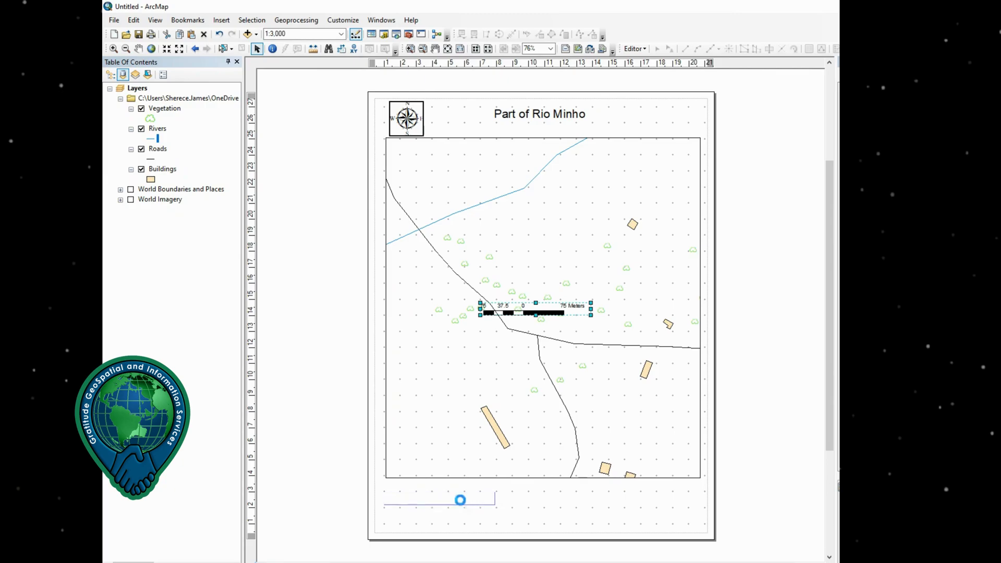
# Step: Insert a legend of Vegetation, Rivers, Roads and Buildings with a 1.5 Point border in the map frame's southwest corner
pyautogui.click(219, 21)
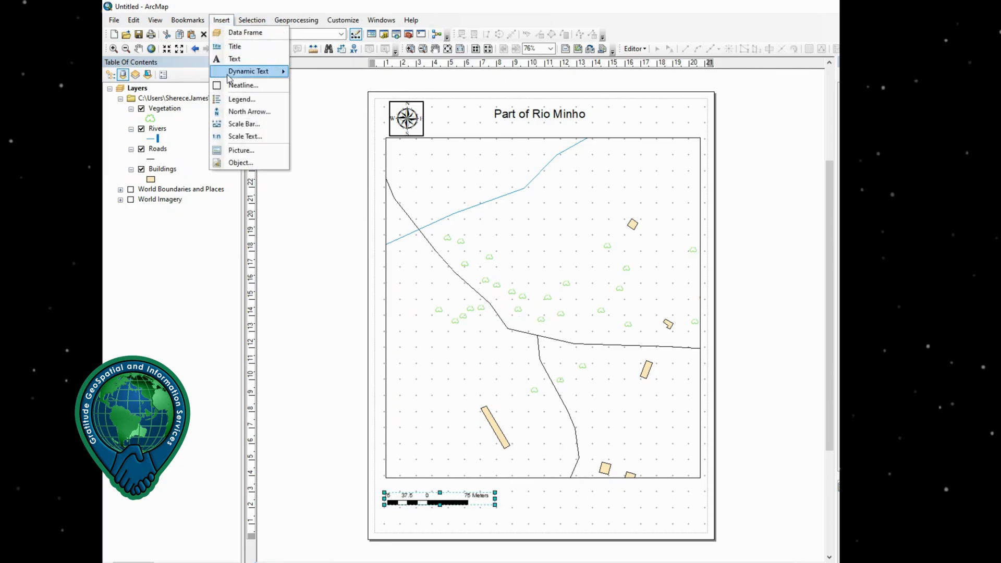
pyautogui.click(254, 104)
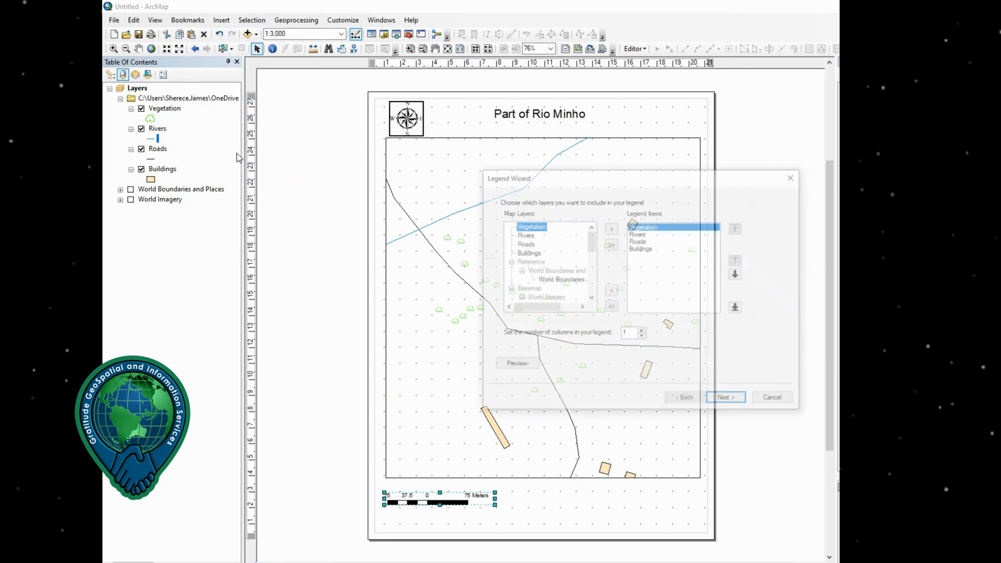
pyautogui.click(727, 401)
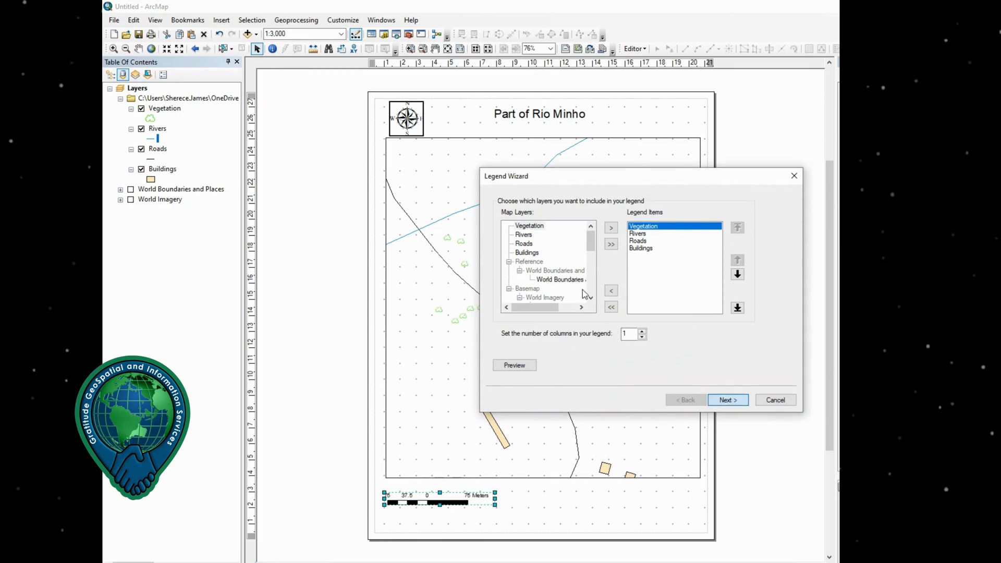
pyautogui.click(593, 226)
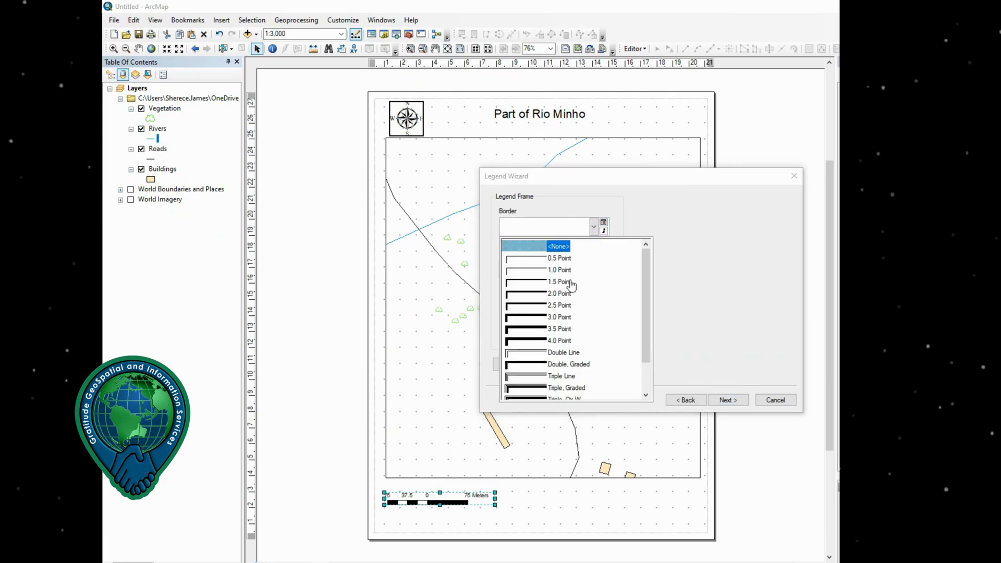
pyautogui.click(547, 283)
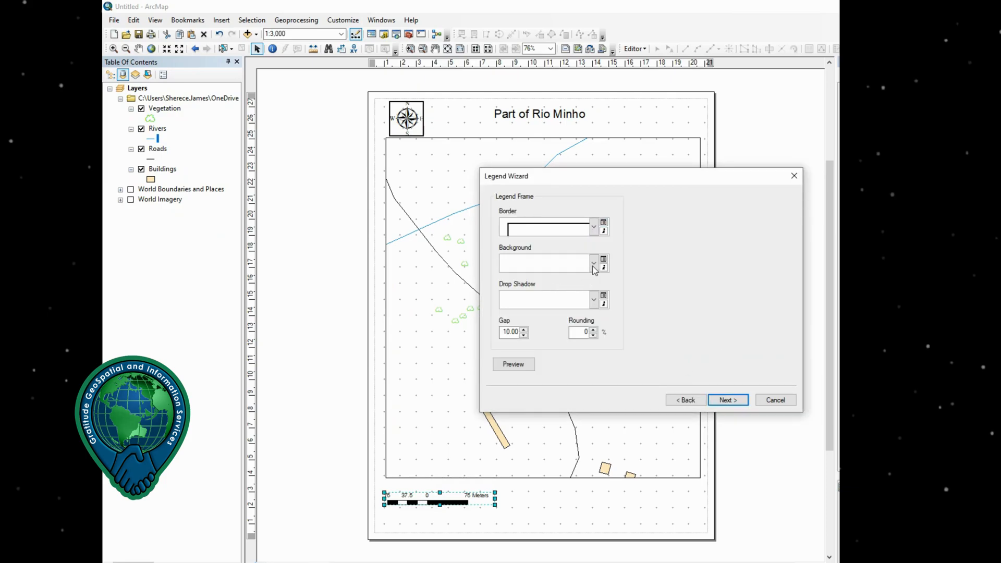
pyautogui.click(726, 402)
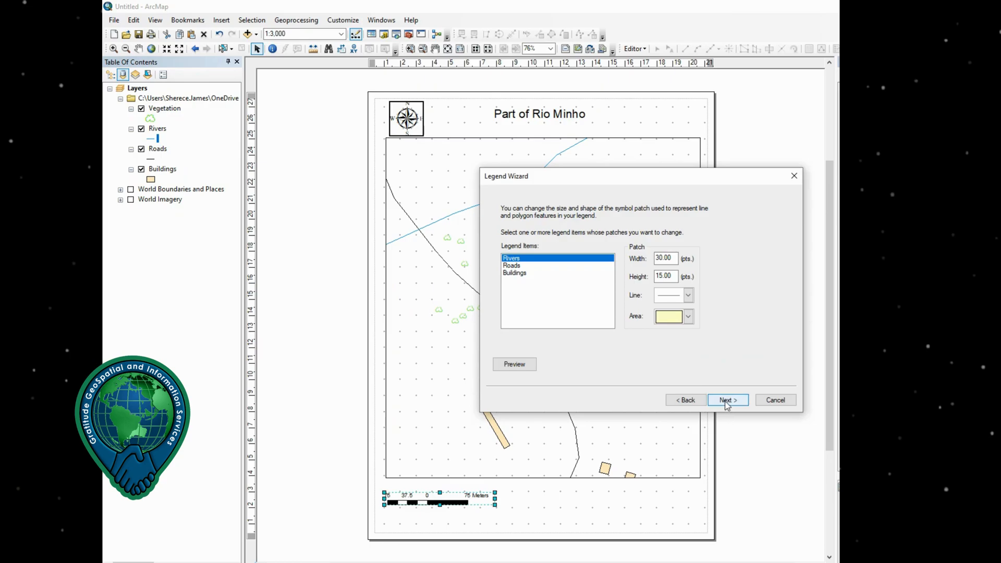
pyautogui.click(728, 406)
pyautogui.click(727, 406)
pyautogui.moveTo(486, 362); pyautogui.dragTo(421, 450)
pyautogui.click(466, 504)
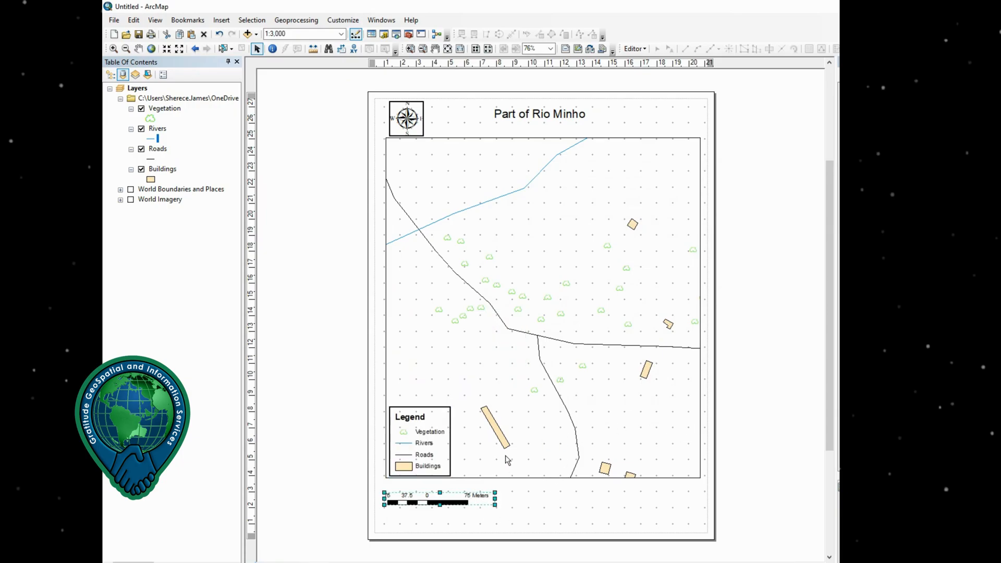
# Step: Insert a Centimeters = Meters scale text and place it just below the scale bar
pyautogui.click(221, 19)
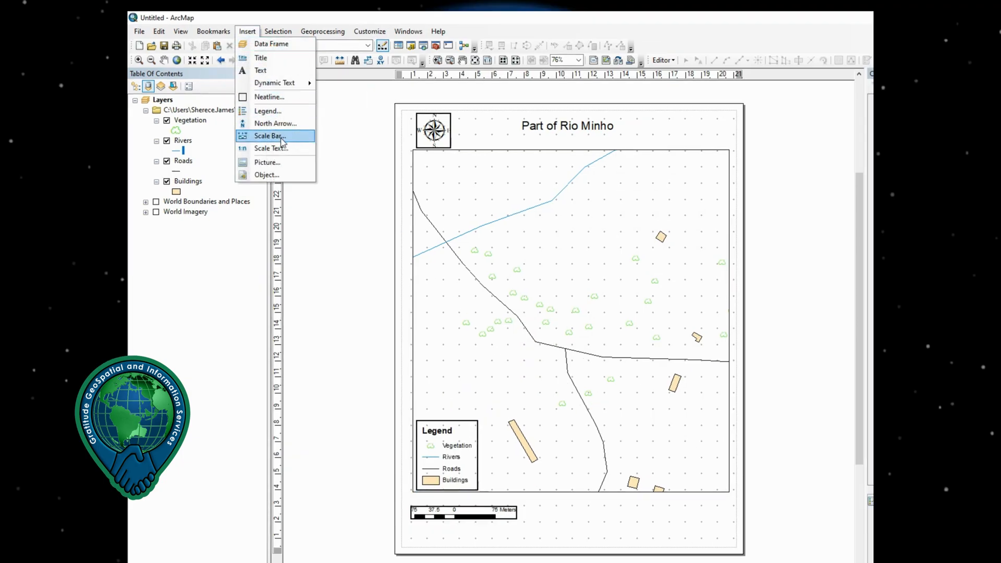
pyautogui.click(281, 147)
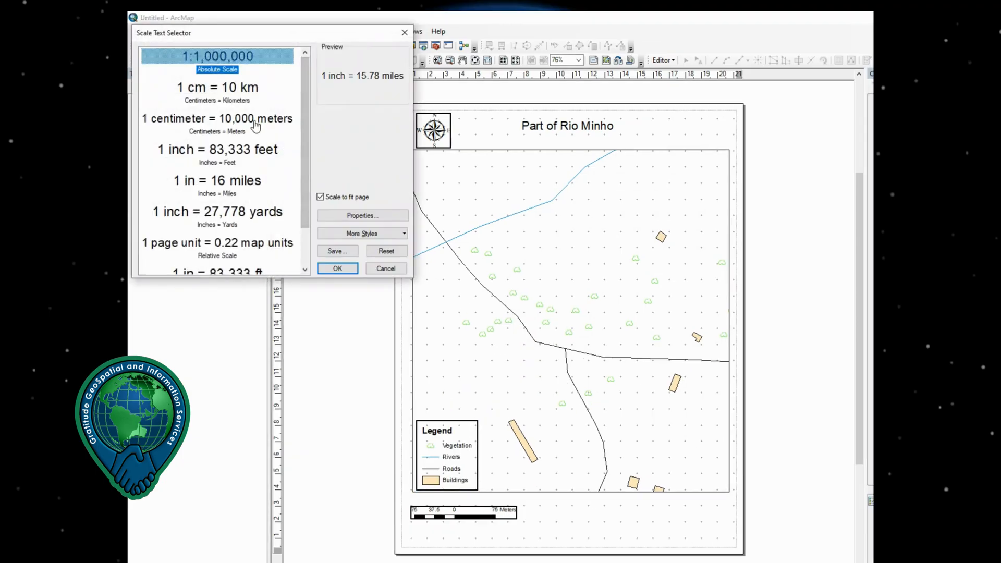
pyautogui.click(217, 119)
pyautogui.click(337, 268)
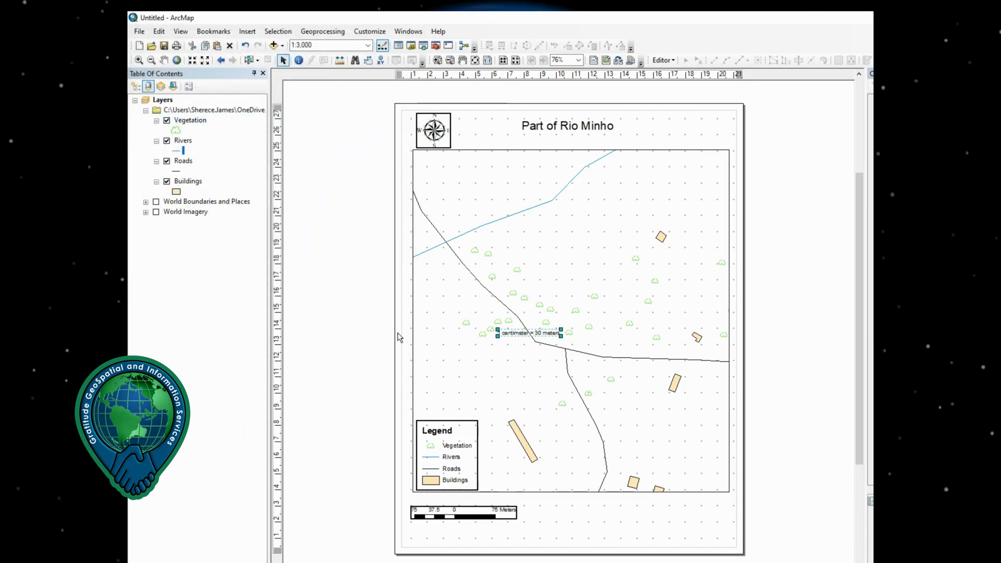
pyautogui.moveTo(527, 333); pyautogui.dragTo(452, 536)
pyautogui.click(628, 511)
# Step: Insert the current date as dynamic text and place it below the map frame near the page's southeast corner
pyautogui.click(248, 31)
pyautogui.moveTo(276, 82)
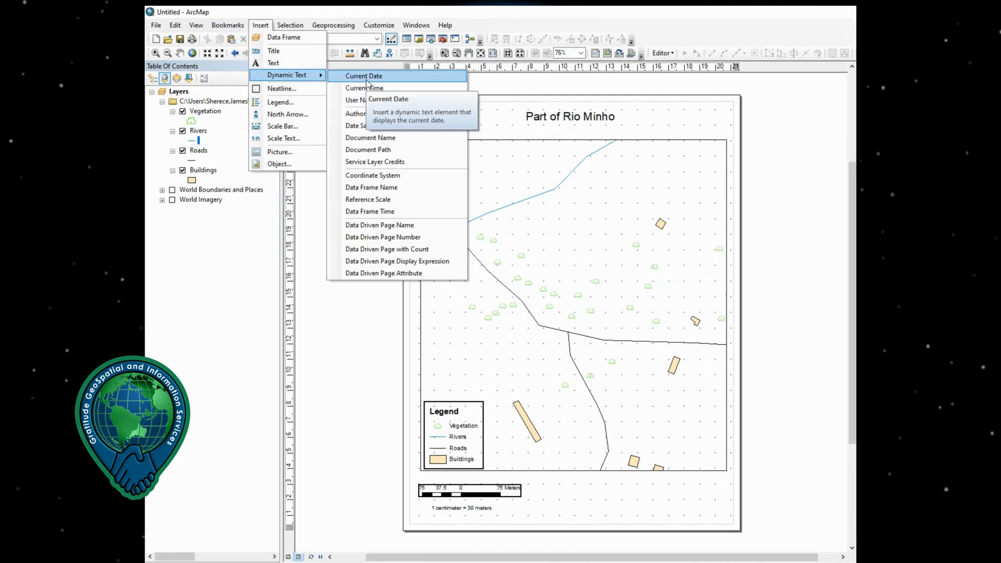
pyautogui.click(363, 81)
pyautogui.moveTo(594, 310); pyautogui.dragTo(693, 512)
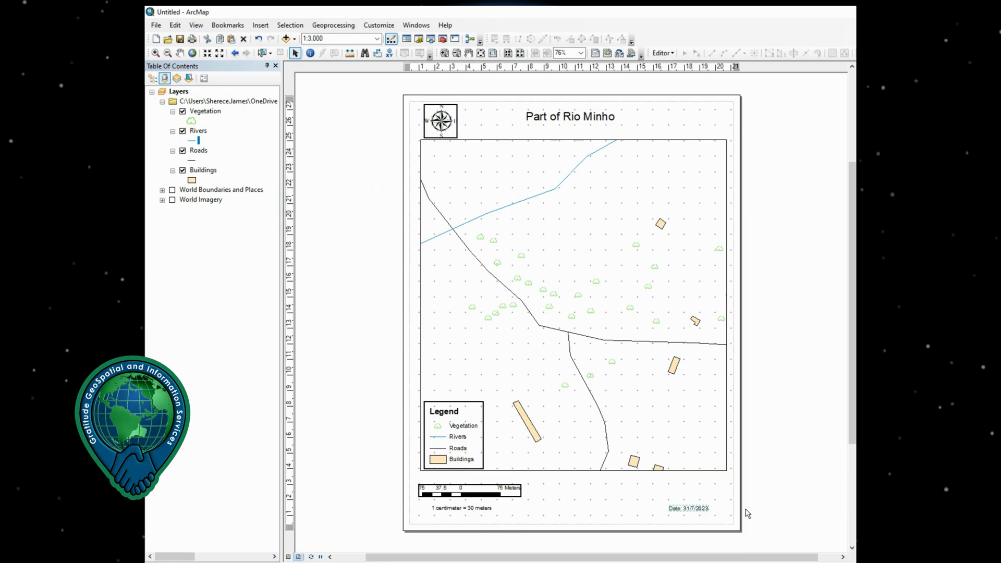
# Step: Insert the Author dynamic text and place it just above the date
pyautogui.click(175, 25)
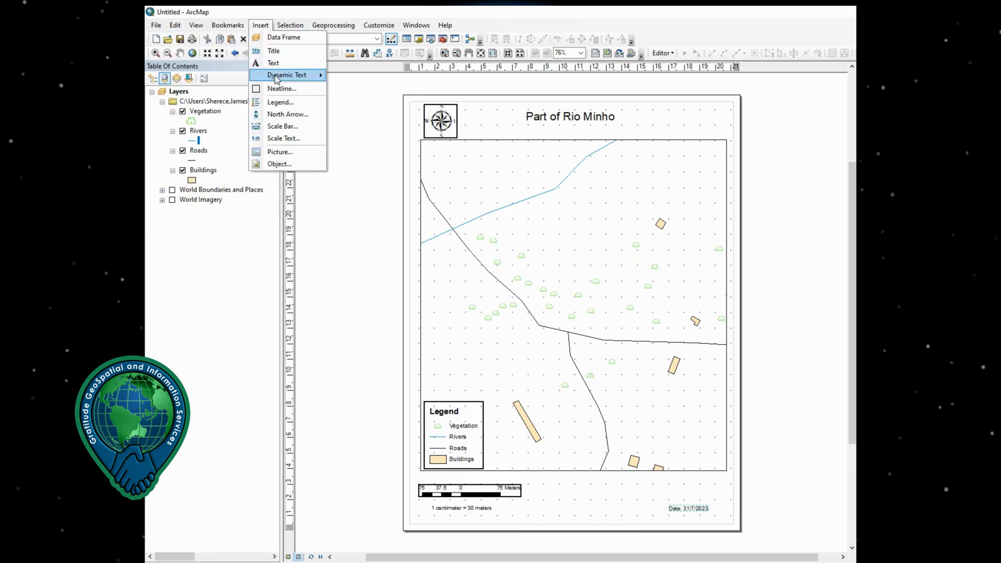
pyautogui.moveTo(308, 75)
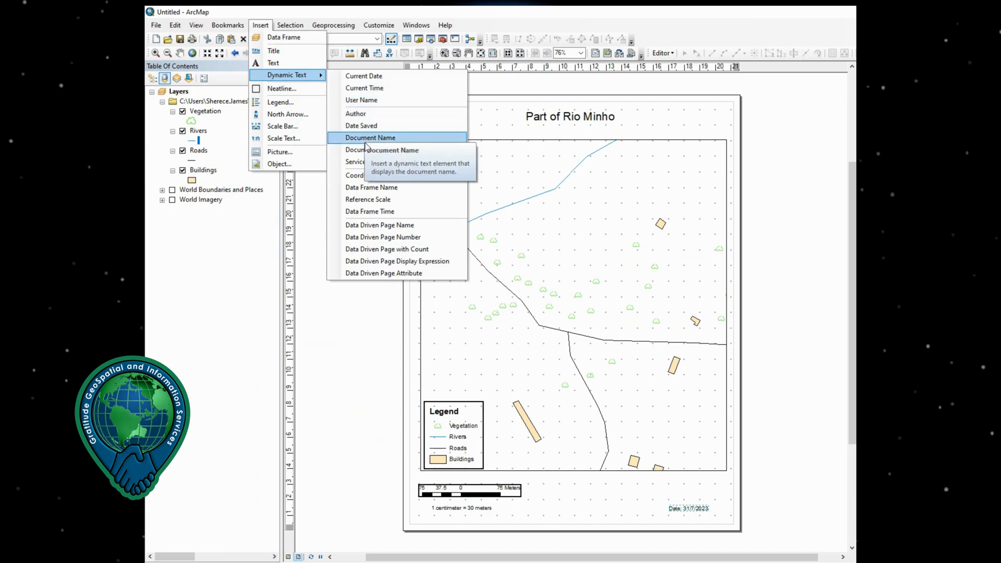
pyautogui.click(361, 114)
pyautogui.moveTo(580, 317); pyautogui.dragTo(663, 495)
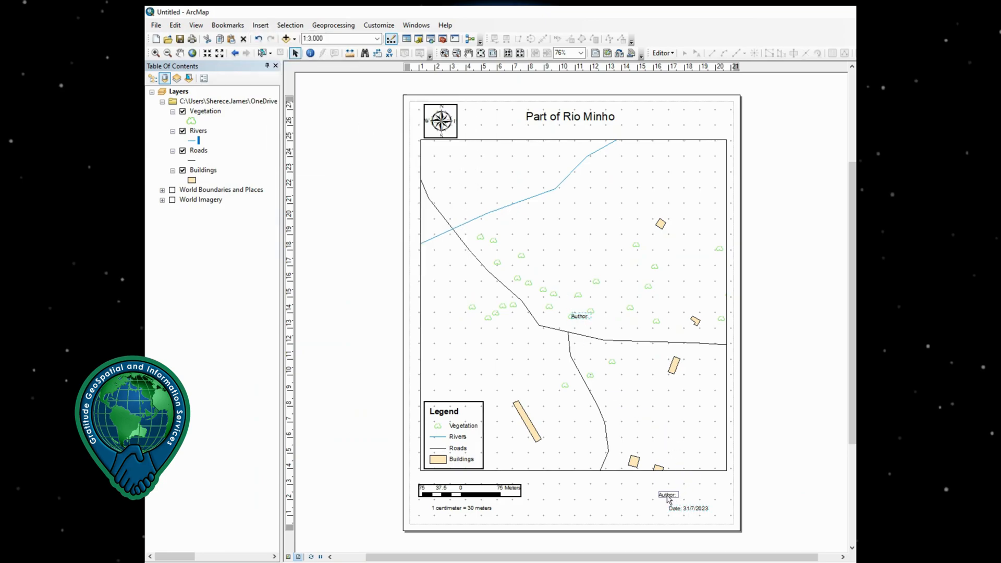
# Step: Replace the author element's text with "Prepared by: Gratitude GIS"
pyautogui.doubleClick(660, 496)
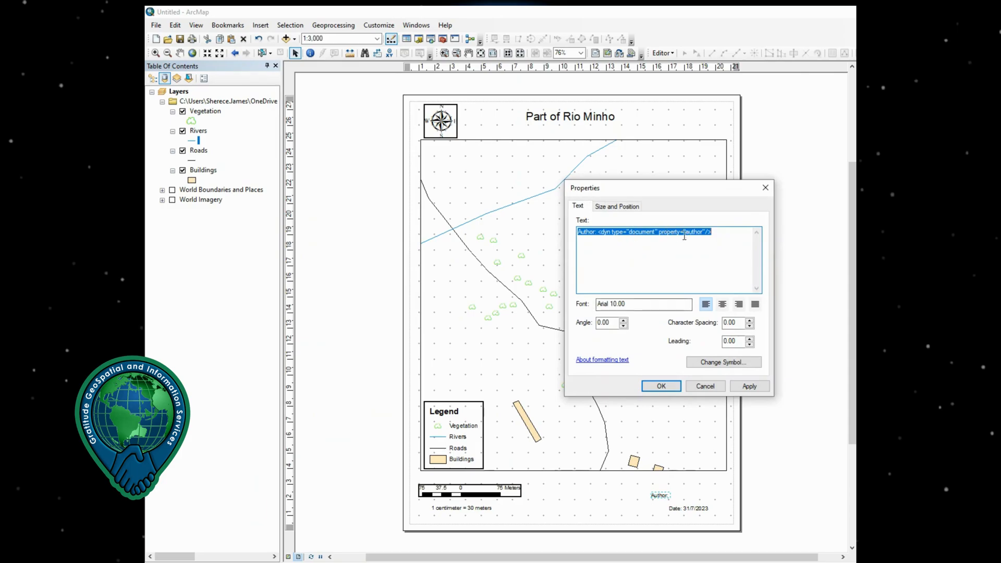
pyautogui.press('BackSpace')
pyautogui.write('Prepared by')
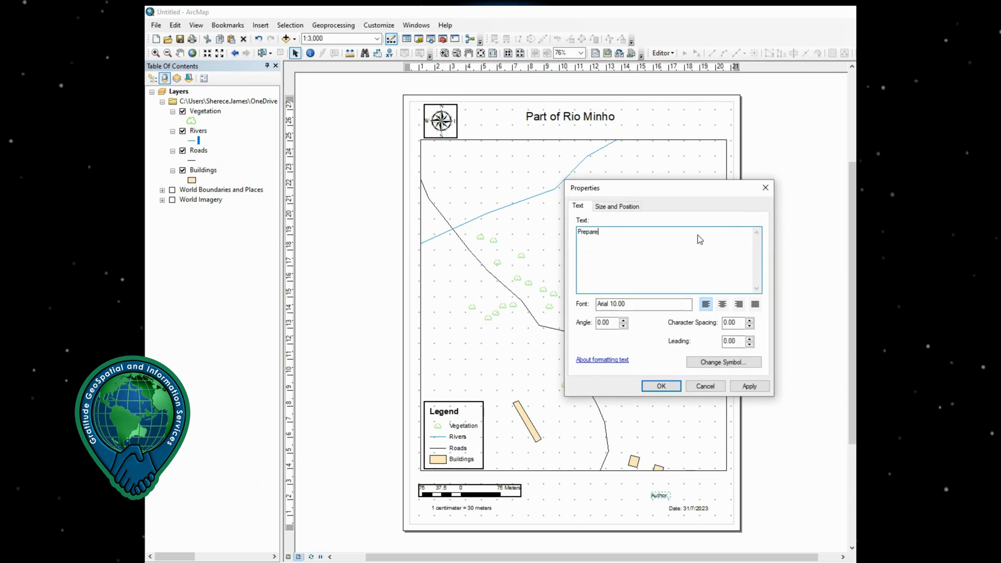
pyautogui.write(': Gratitude GIS')
pyautogui.click(674, 387)
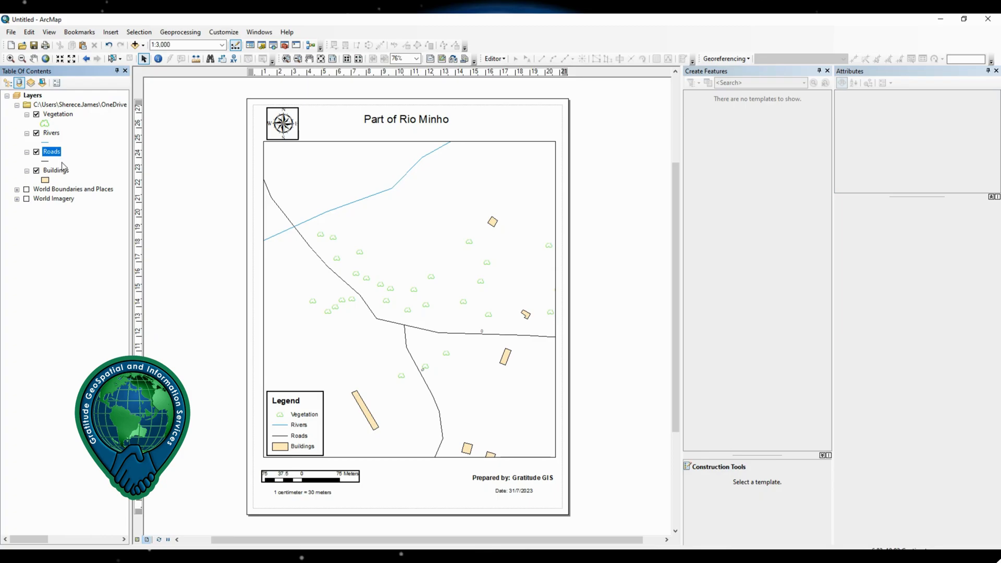
# Step: Set the Roads layer's label field to Name in its layer properties
pyautogui.rightClick(52, 151)
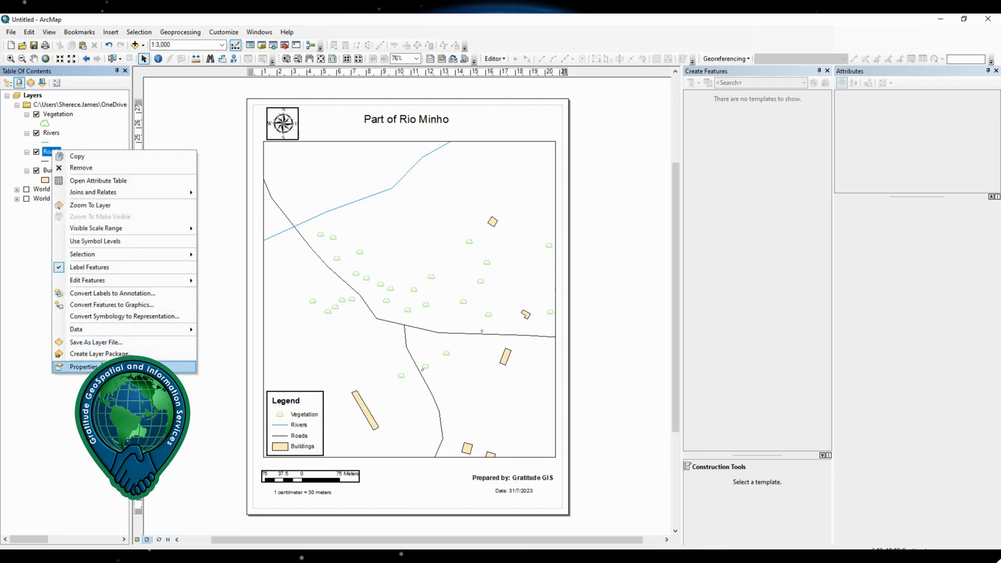
pyautogui.click(83, 367)
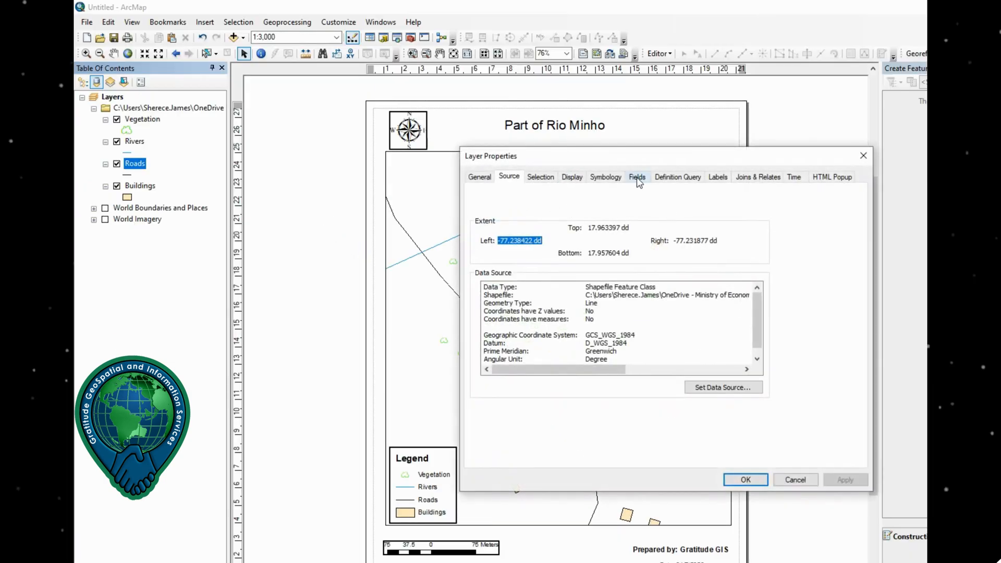
pyautogui.click(719, 181)
pyautogui.click(710, 275)
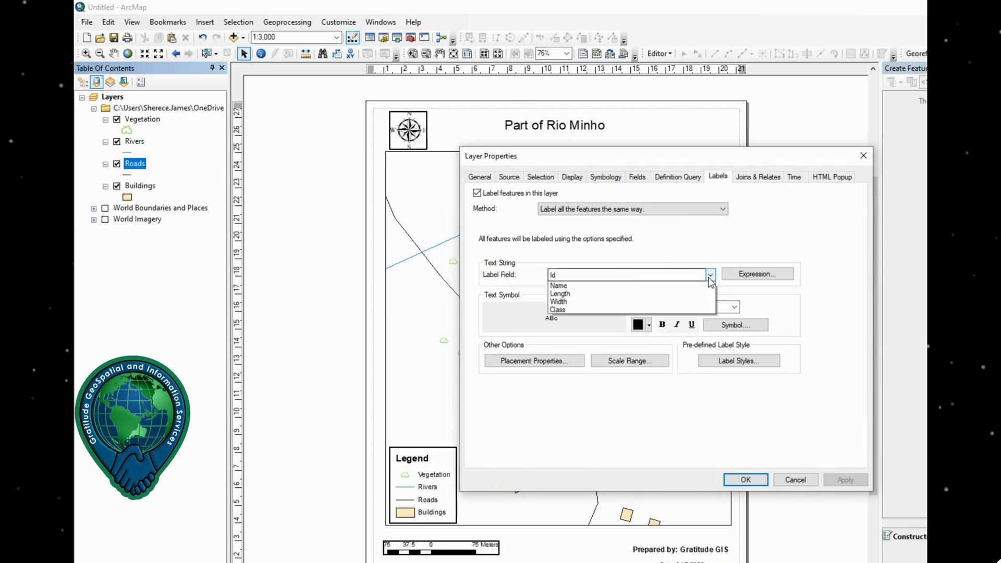
pyautogui.click(567, 303)
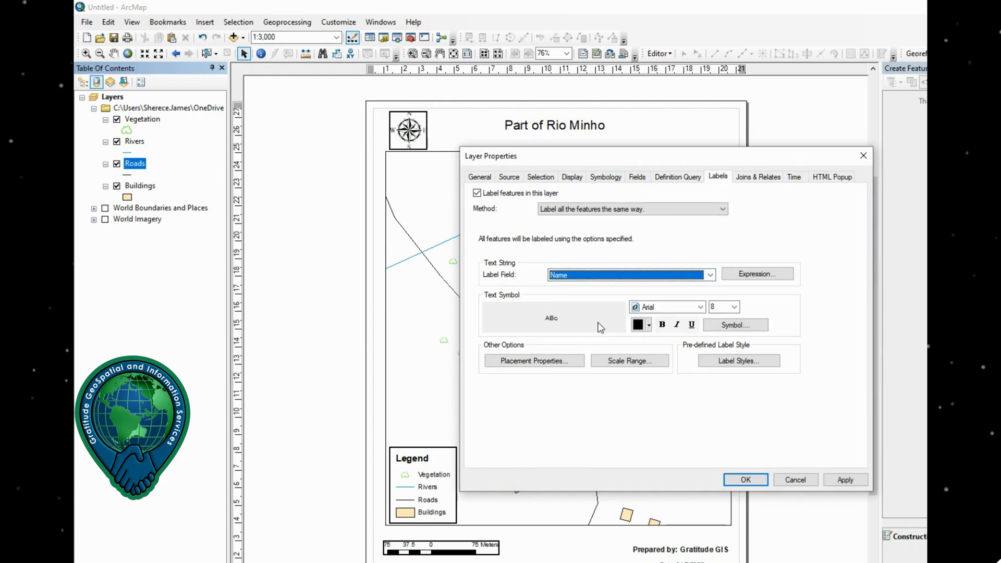
# Step: Format the Roads layer's label text as bold, 12 points and yellow
pyautogui.click(734, 307)
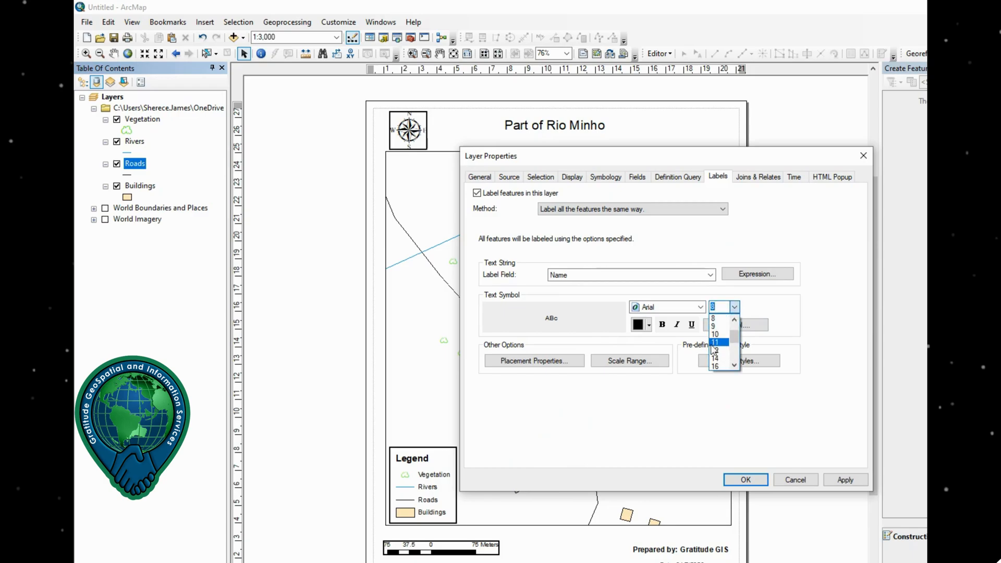
pyautogui.click(720, 349)
pyautogui.click(662, 324)
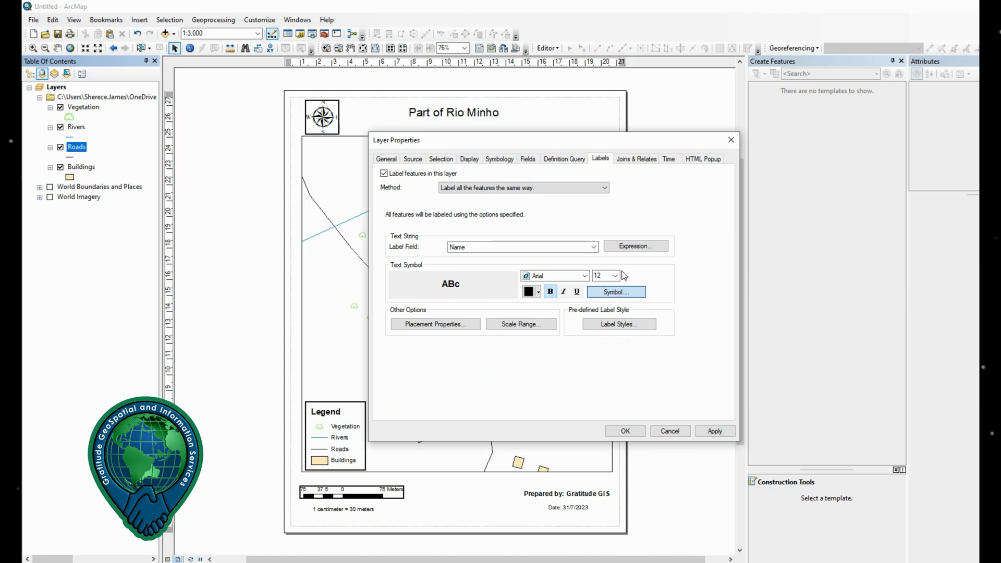
pyautogui.click(616, 292)
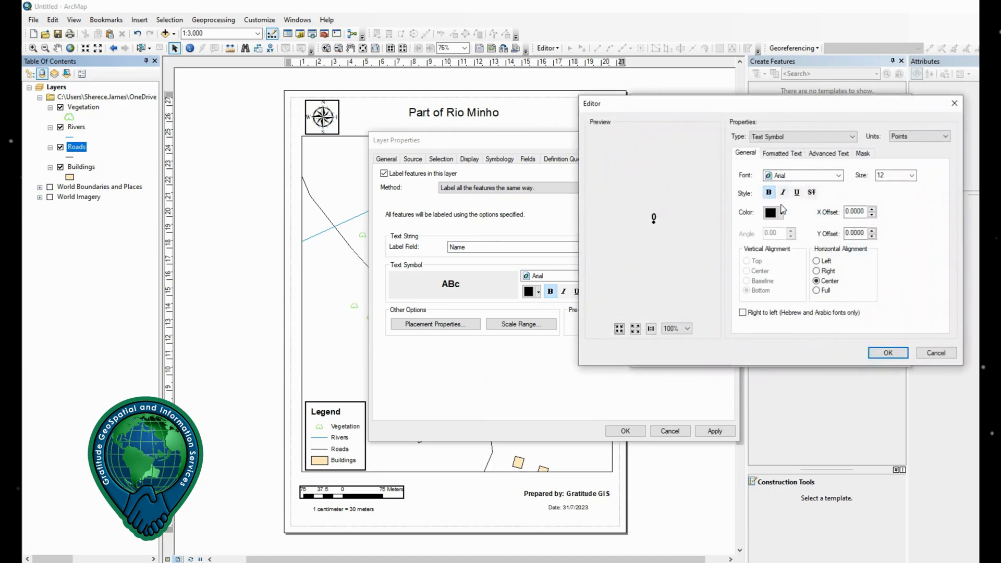
pyautogui.click(782, 212)
pyautogui.click(808, 263)
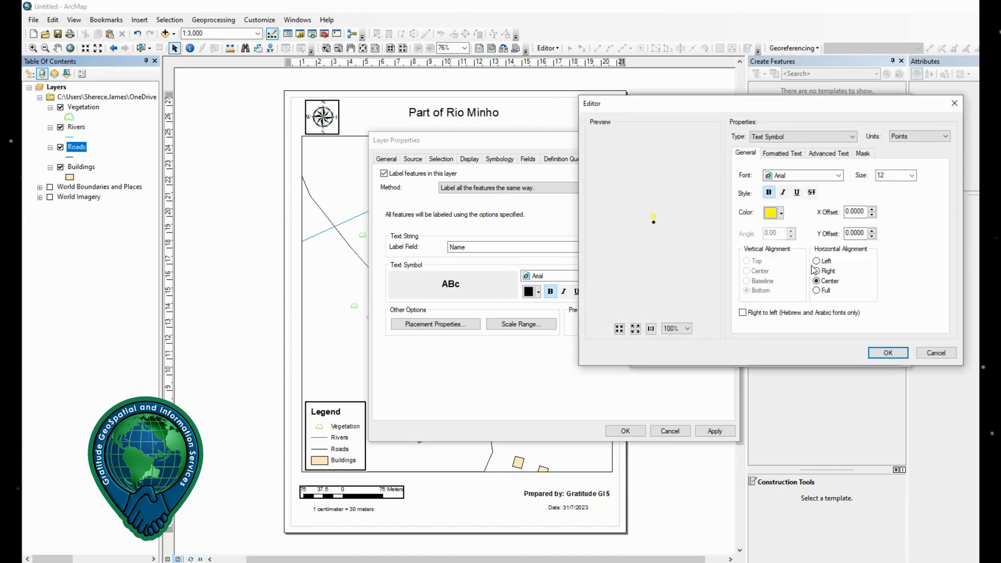
# Step: Add a black halo mask of size 2 to the Roads label symbol and apply the layer's label settings
pyautogui.click(863, 153)
pyautogui.click(843, 226)
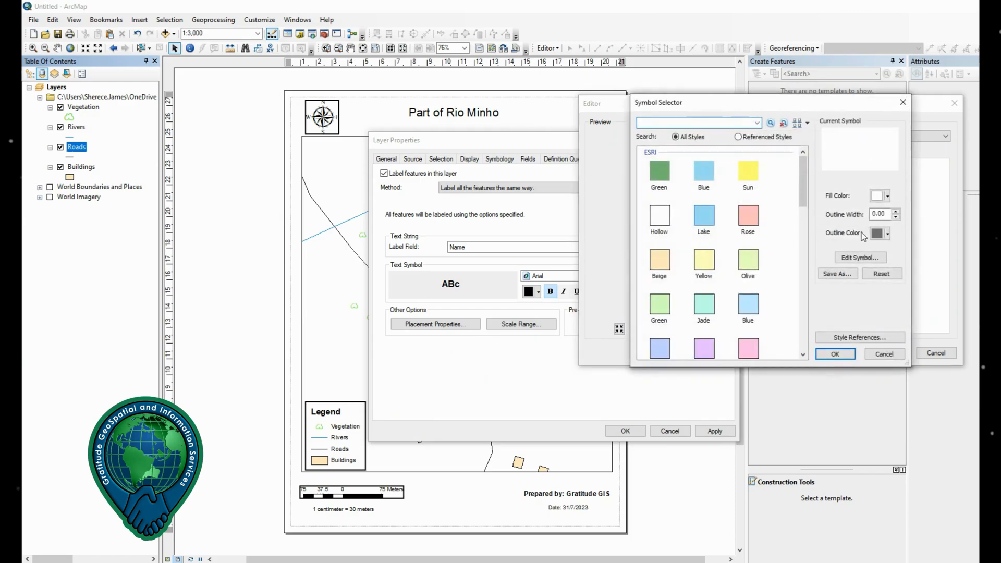
pyautogui.click(887, 233)
pyautogui.click(888, 195)
pyautogui.click(887, 196)
pyautogui.click(876, 315)
pyautogui.click(836, 355)
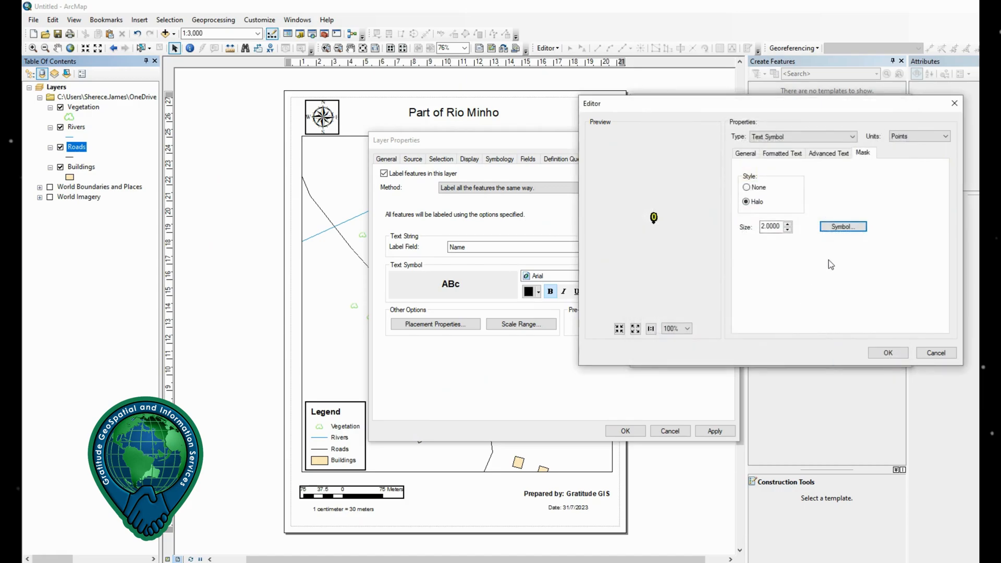
pyautogui.click(888, 352)
pyautogui.click(834, 355)
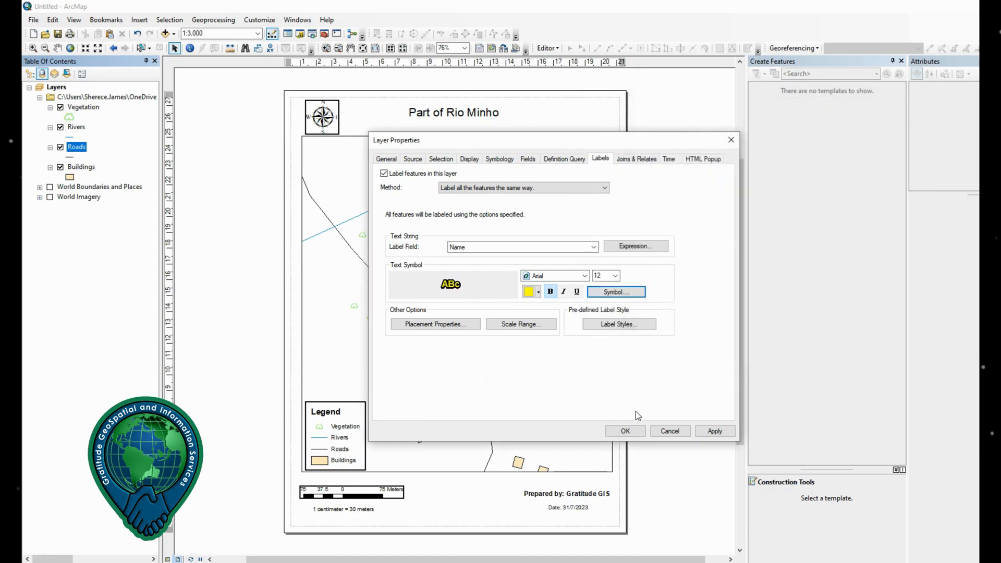
pyautogui.click(625, 431)
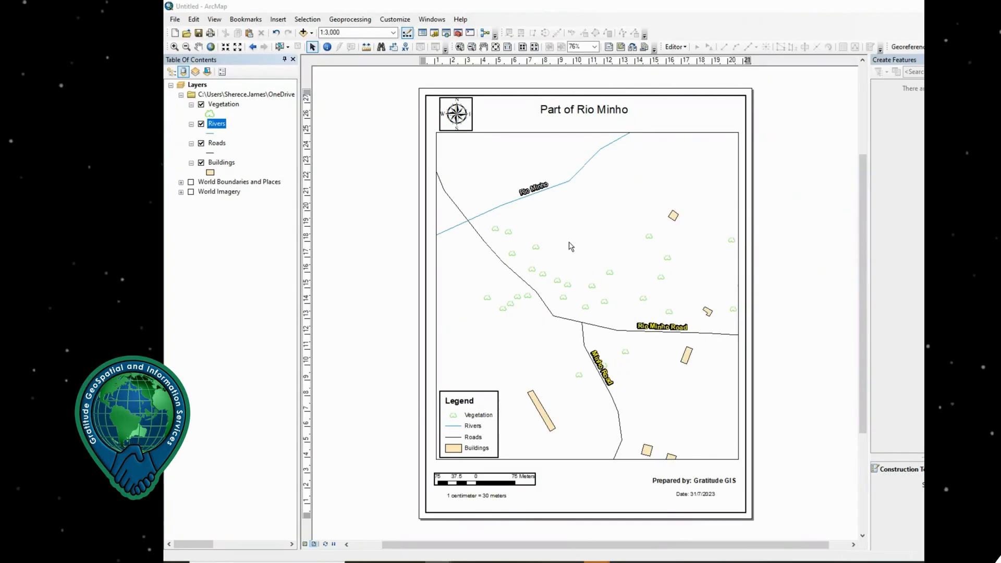
# Step: Add a labelled graticule to the map's data frame, with parallels and meridians every 5 seconds and a simple border at its edge
pyautogui.rightClick(572, 231)
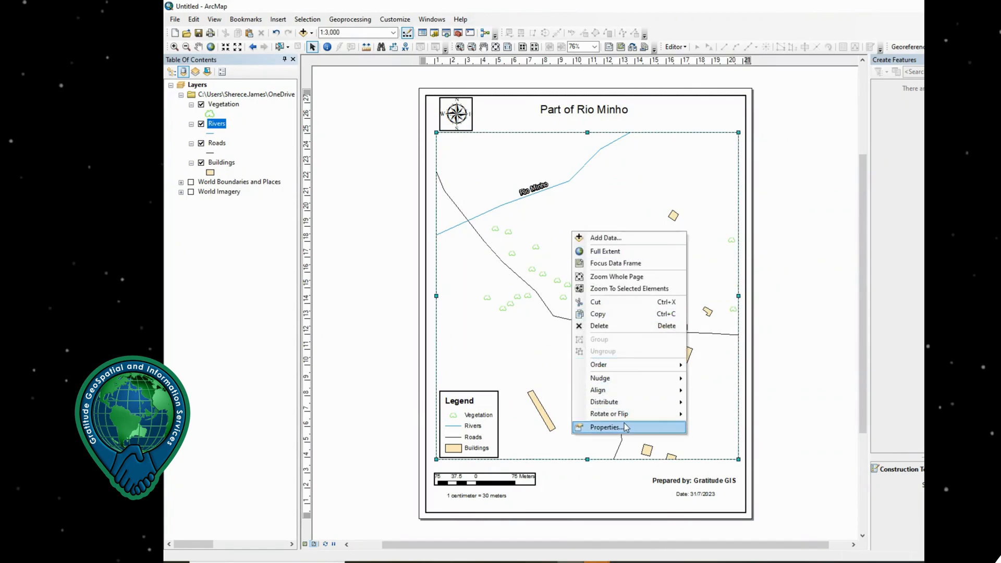
pyautogui.click(626, 428)
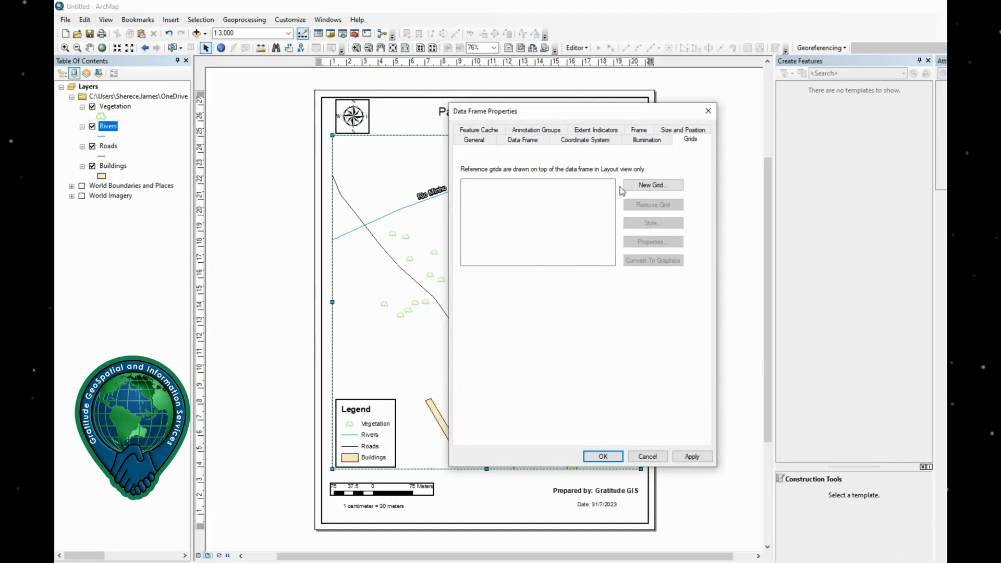
pyautogui.click(629, 186)
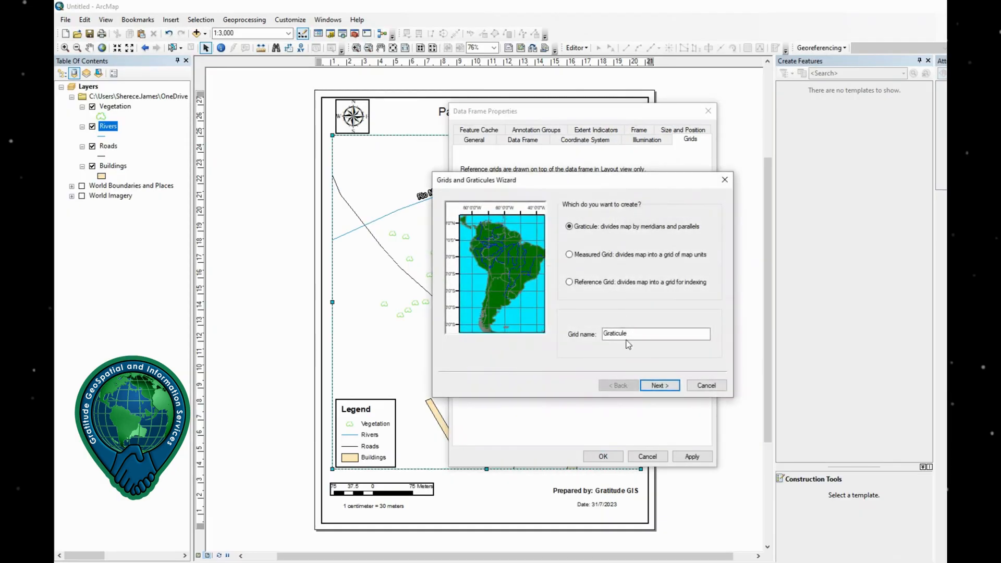
pyautogui.click(656, 385)
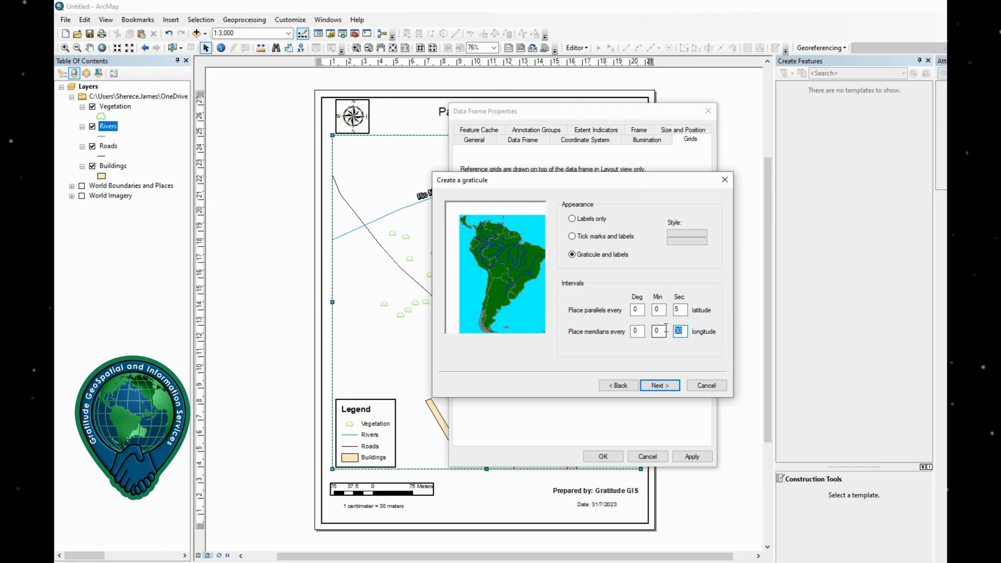
pyautogui.click(652, 386)
pyautogui.click(660, 386)
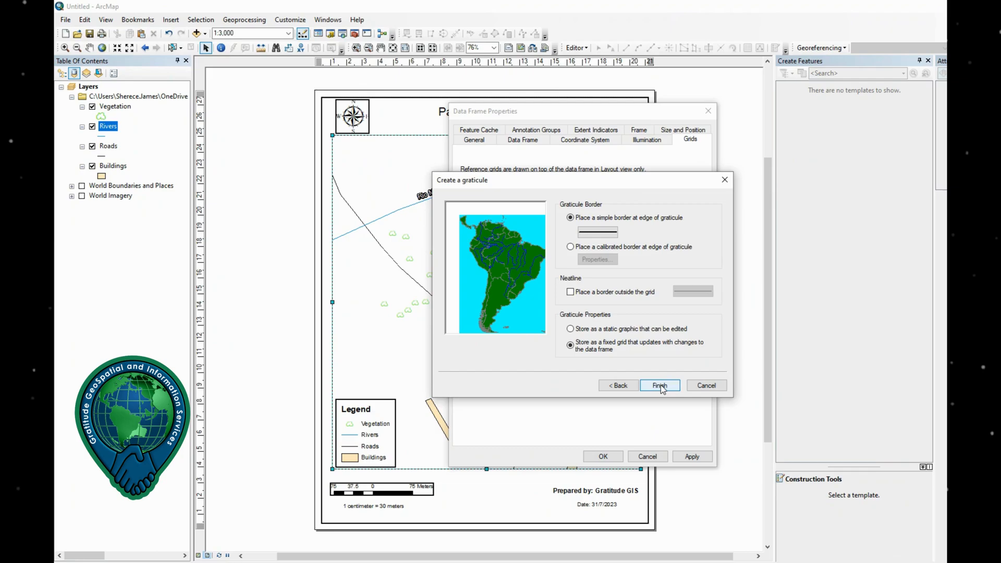
pyautogui.click(660, 386)
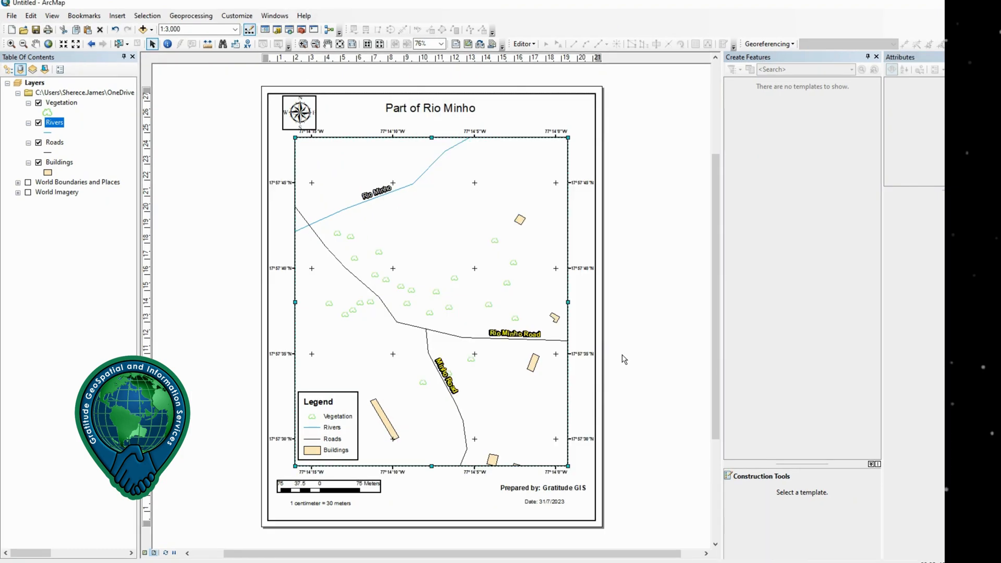